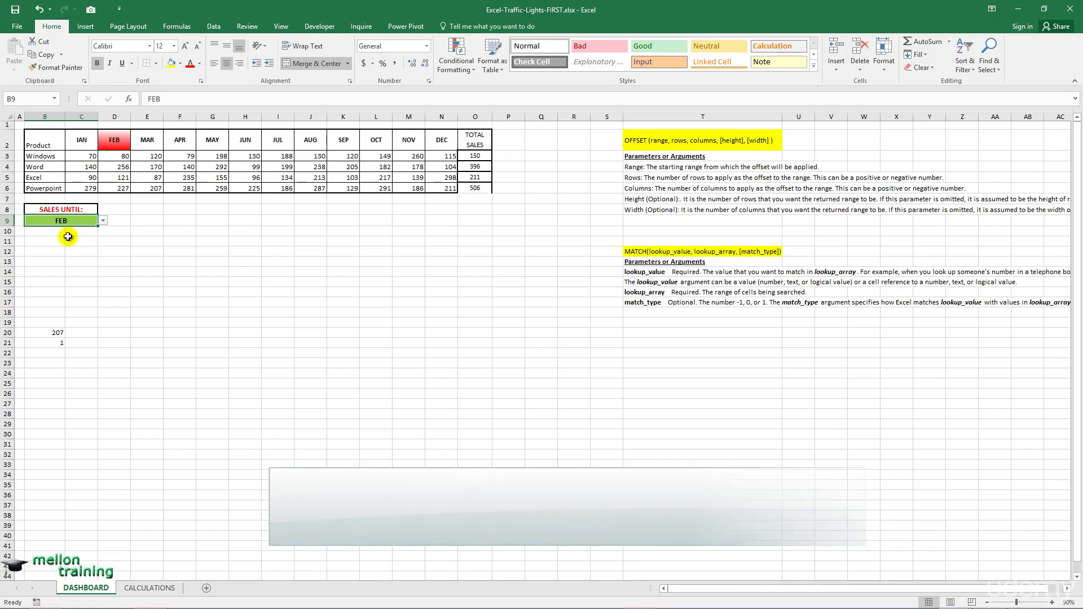
Switch to the CALCULATIONS sheet and select cell C3 for the first sales value
left_click(148, 586)
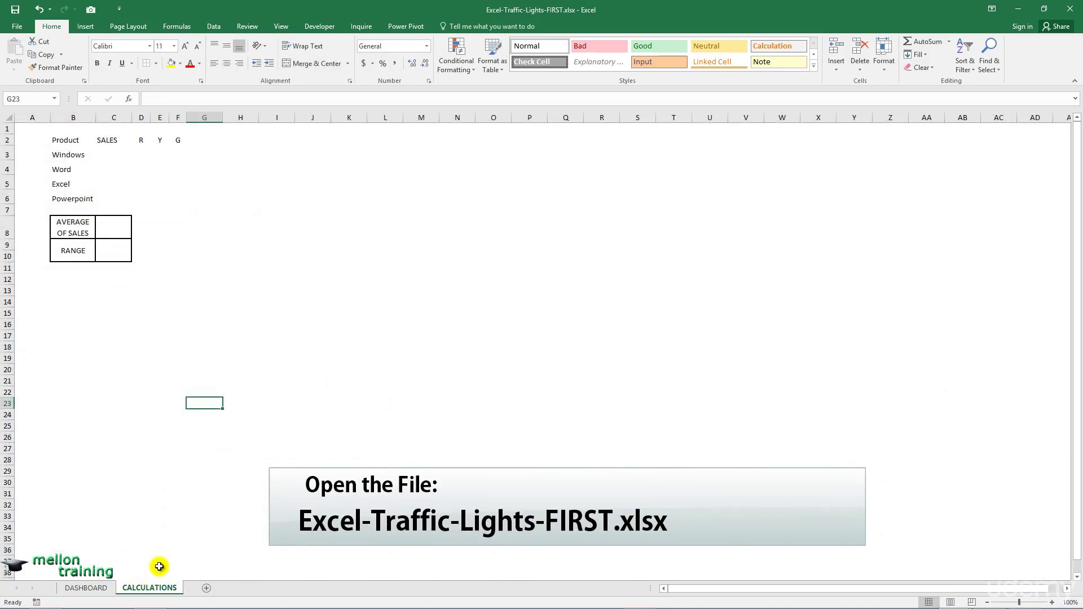
left_click(110, 159)
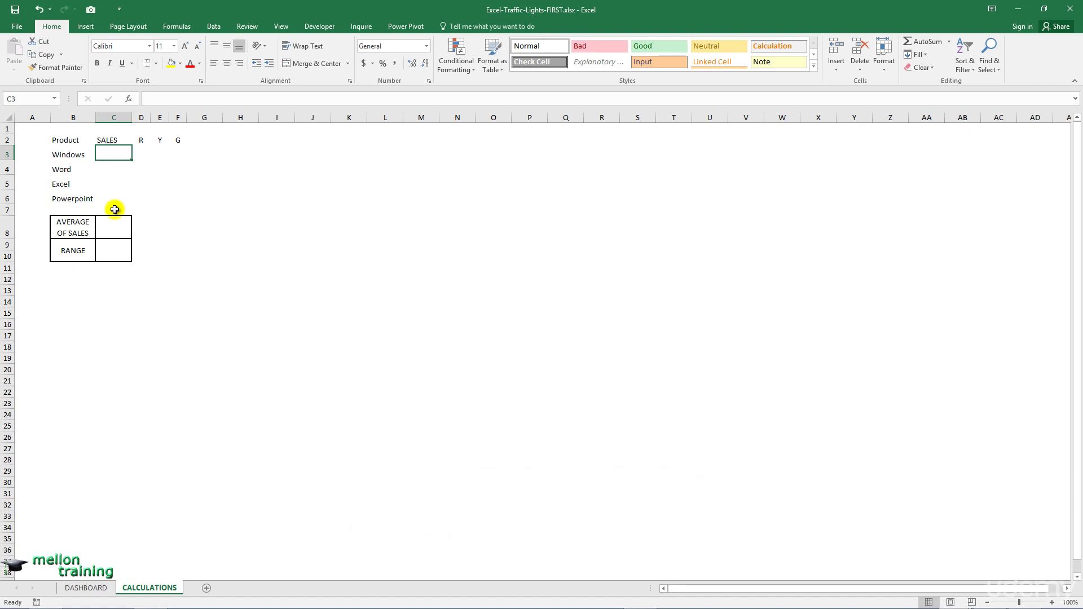
Link C3 to DASHBOARD!O3 and fill it down to C6, giving 150, 396, 211 and 506
type("=")
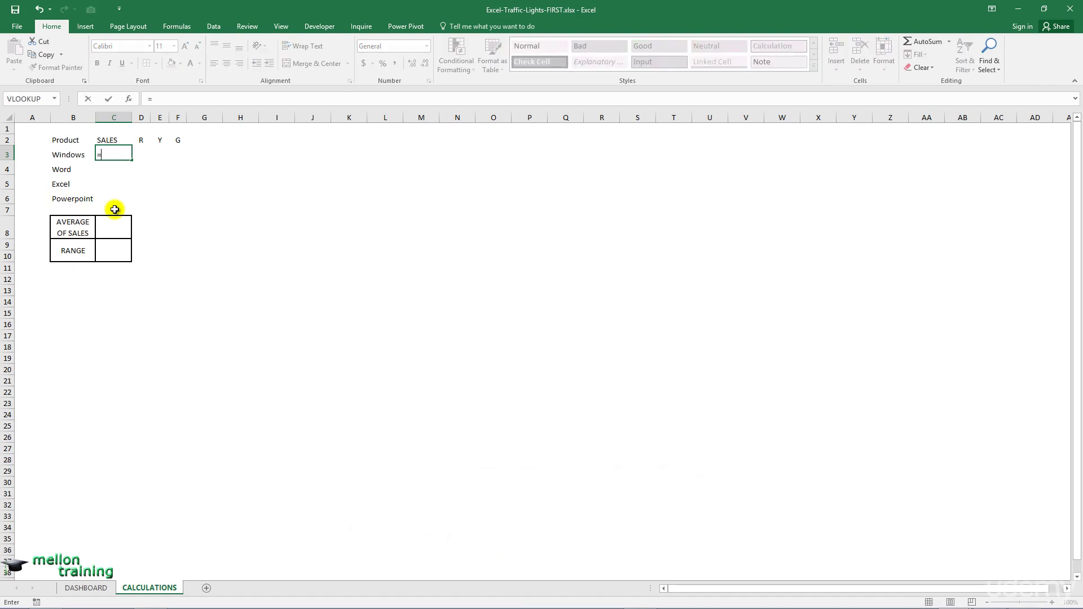
left_click(92, 588)
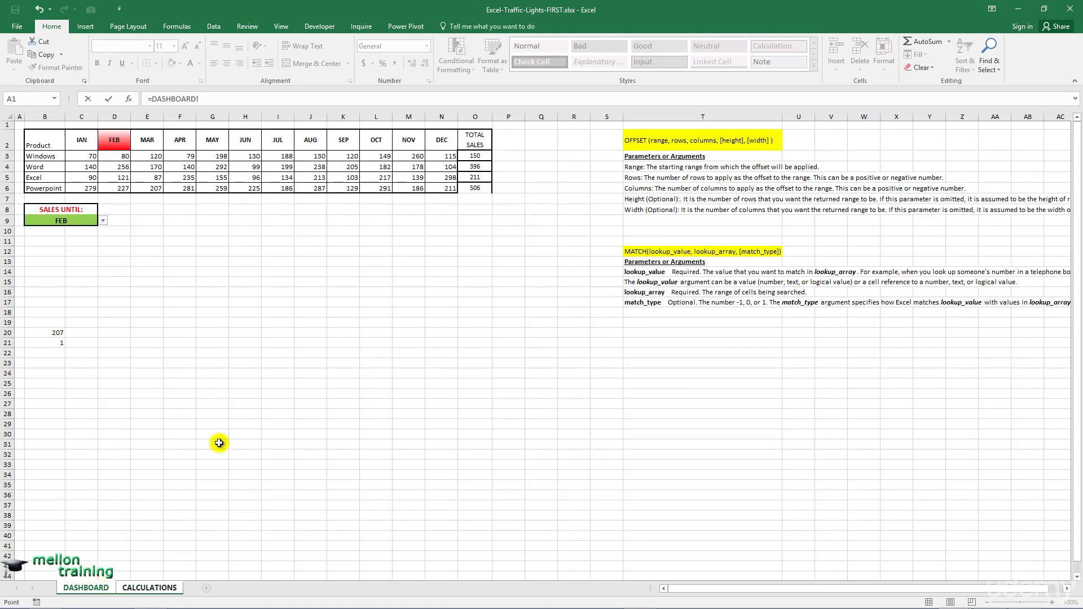
left_click(477, 158)
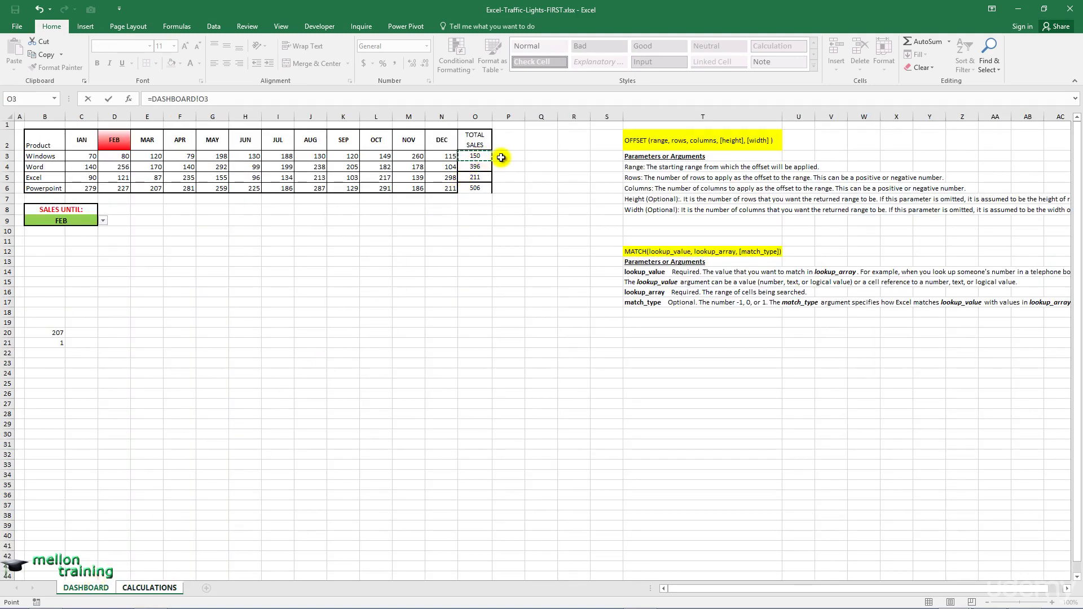
key("Return")
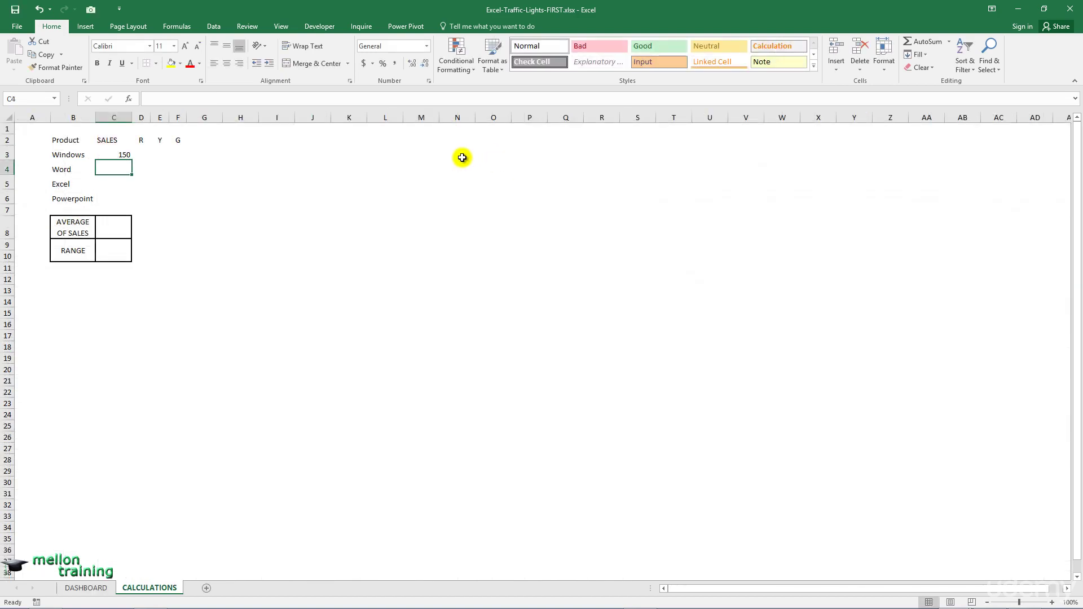
left_click(114, 153)
left_click_drag(132, 160, 132, 204)
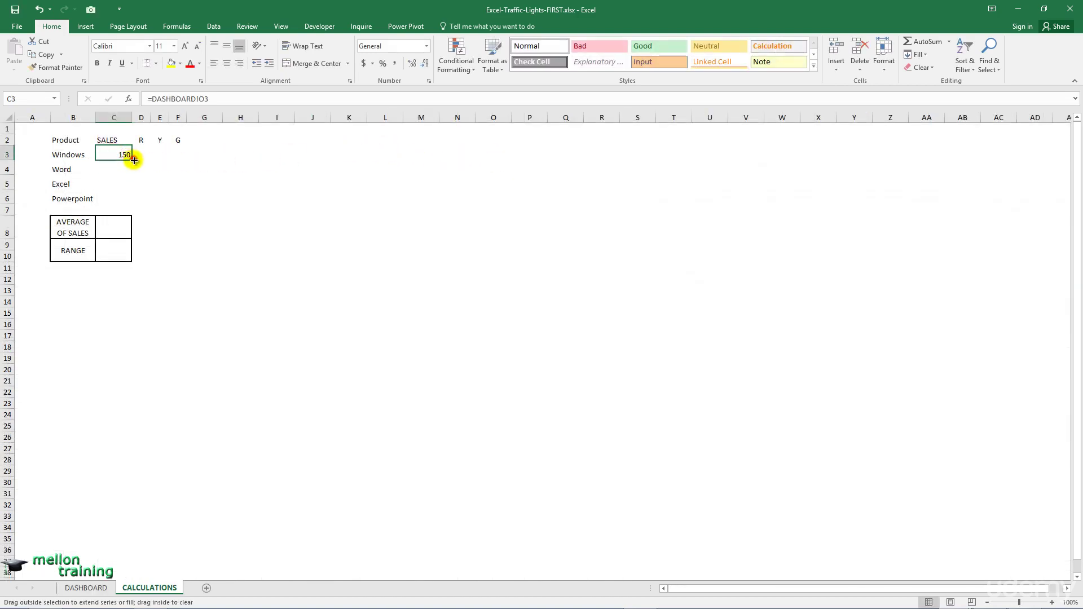
left_click(101, 290)
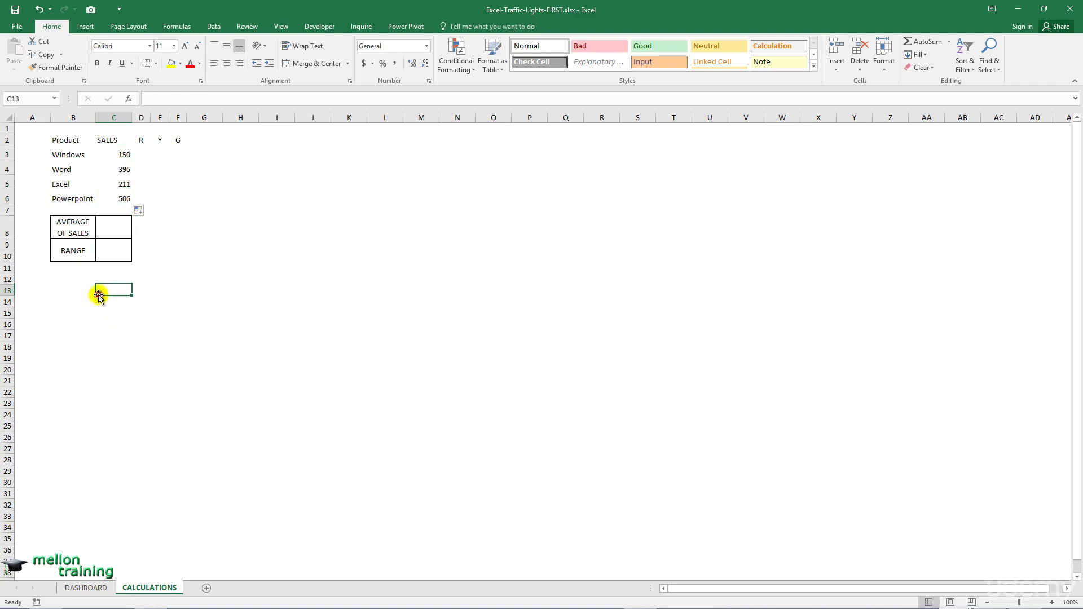
Enter =AVERAGE(DASHBOARD!O3:O6) in C8, giving 315.75
left_click(109, 238)
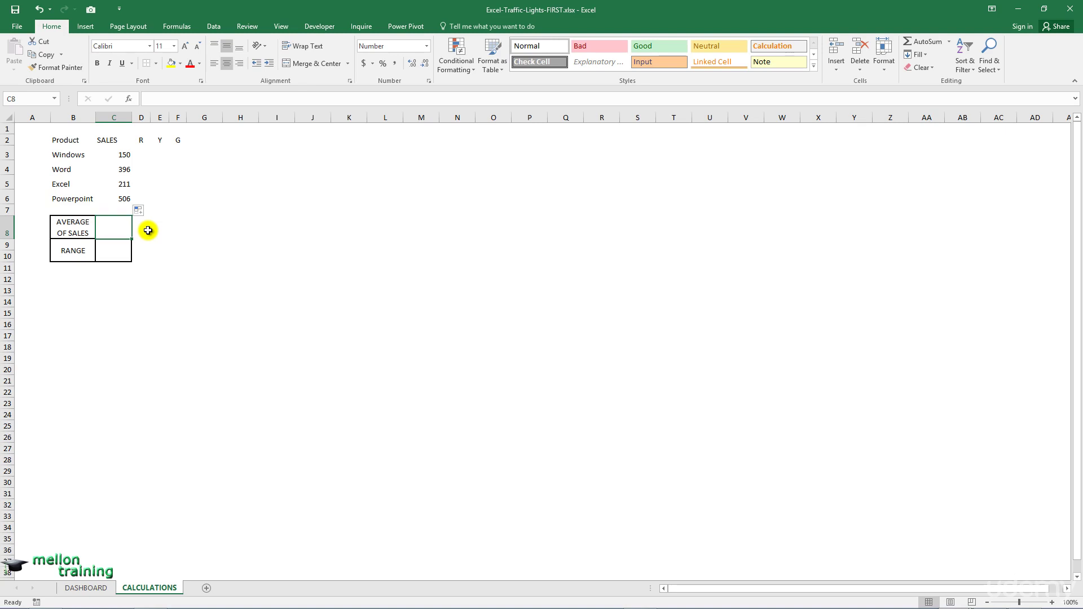
type("=")
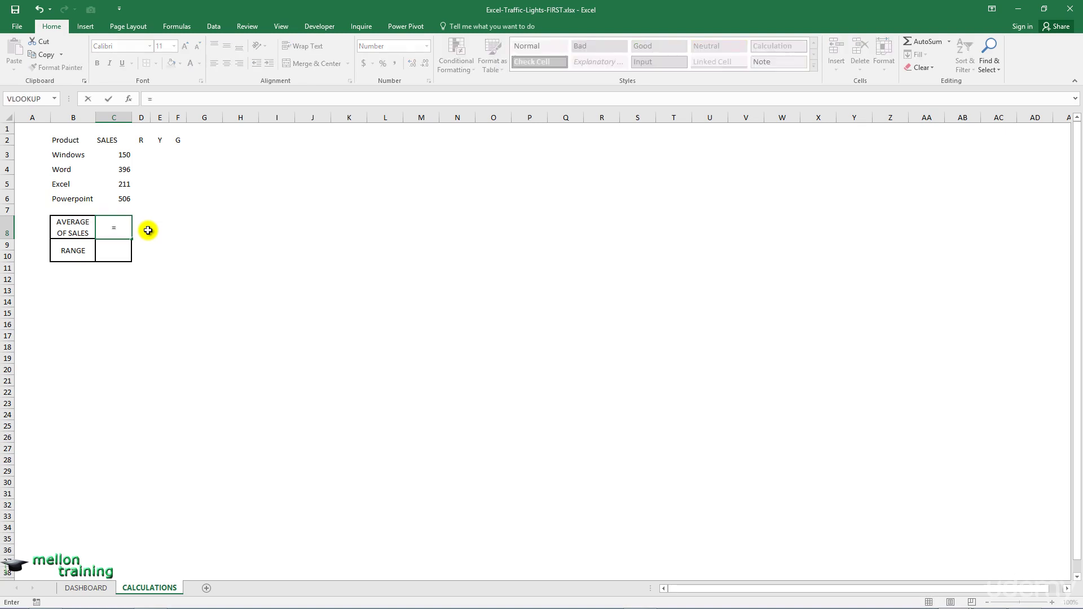
type("AVERA")
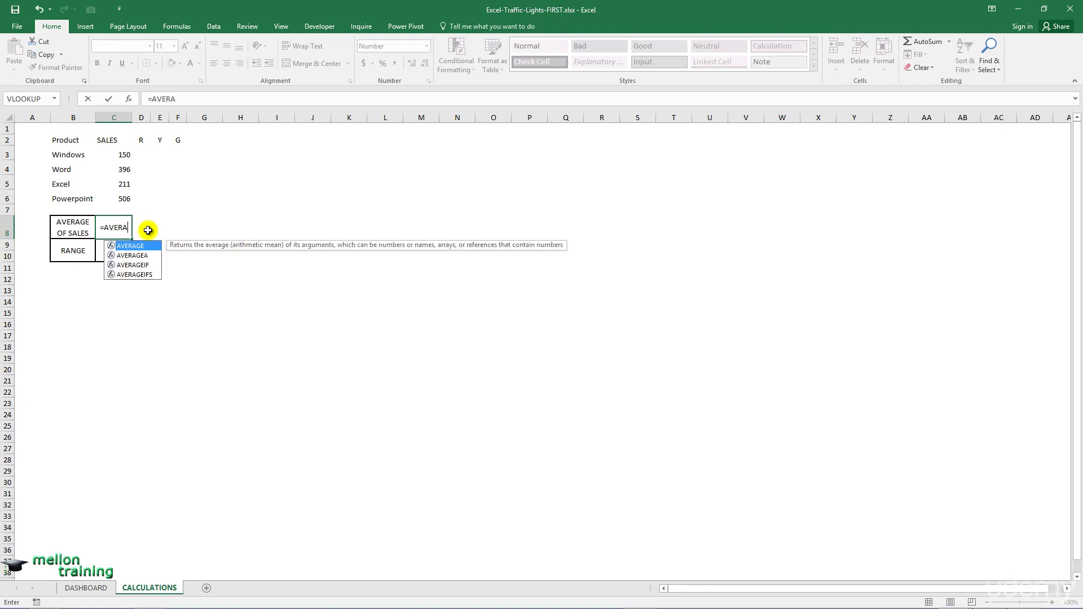
type("GE(")
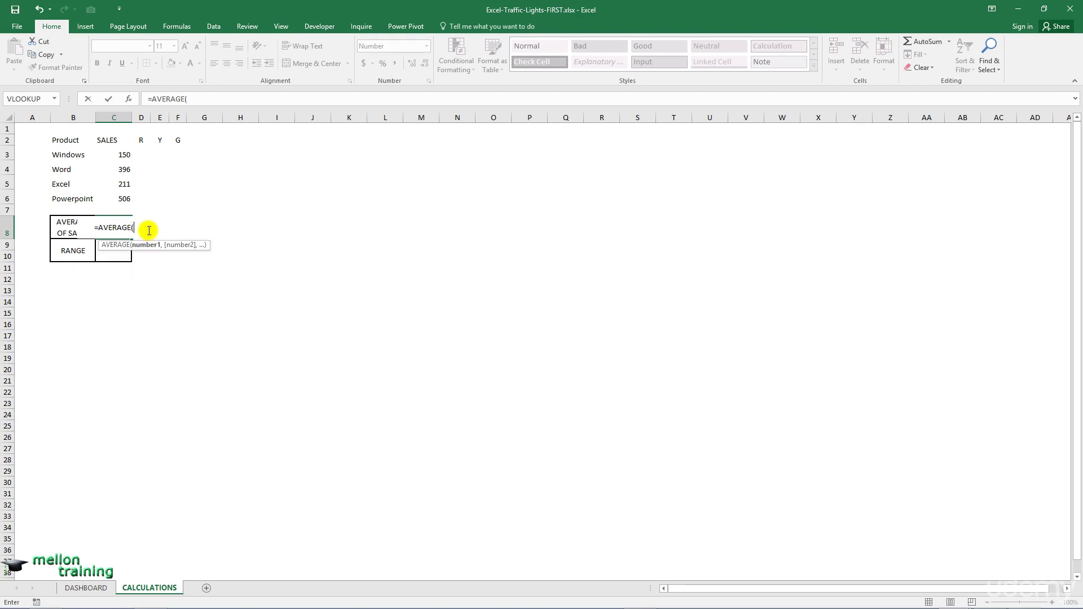
left_click(101, 588)
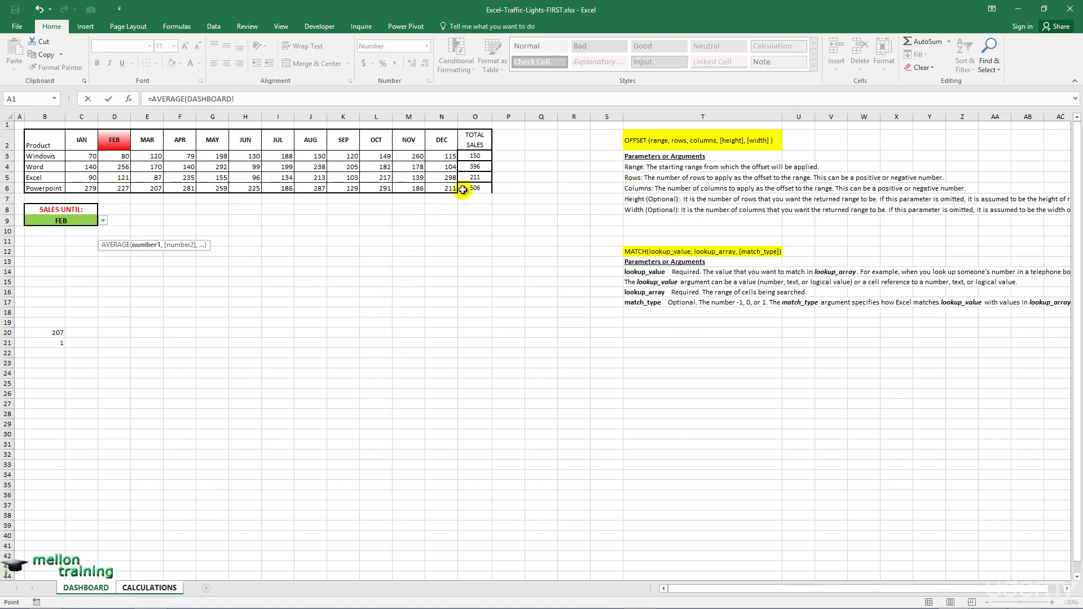
left_click_drag(476, 158, 482, 188)
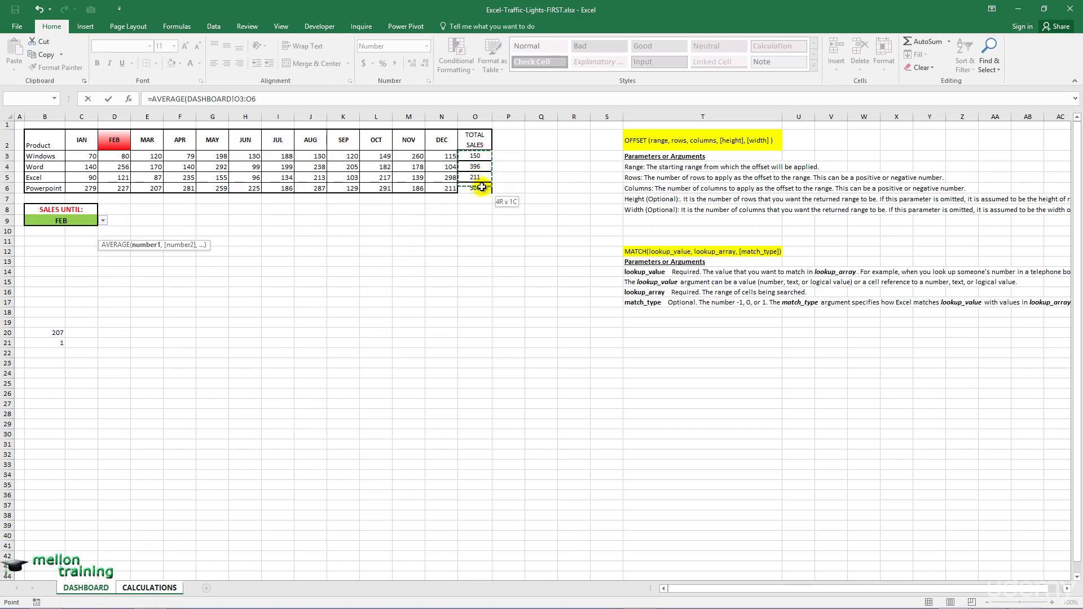
type(")")
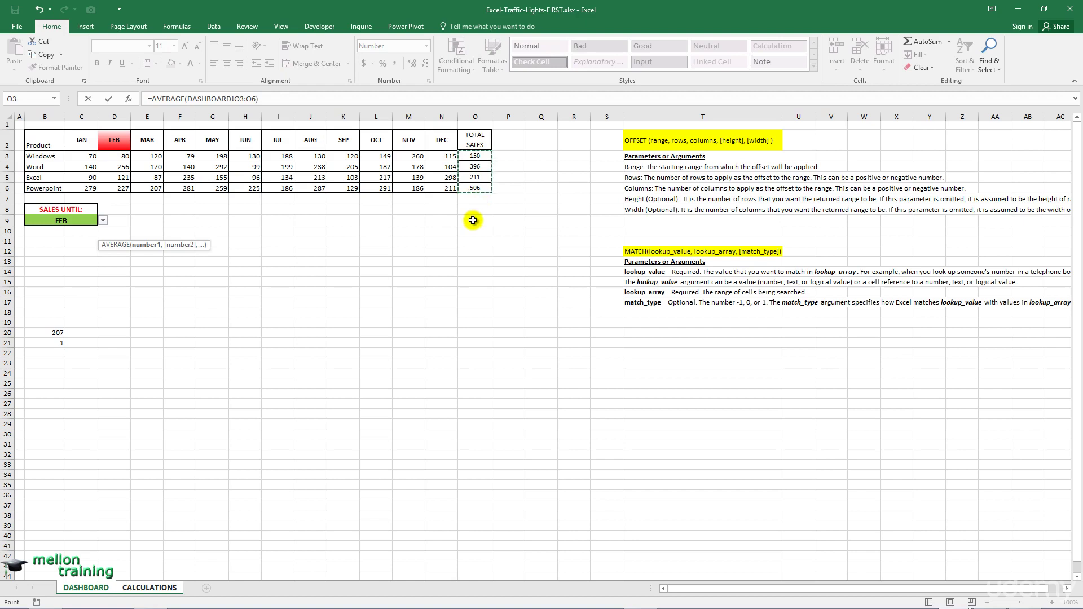
key("Return")
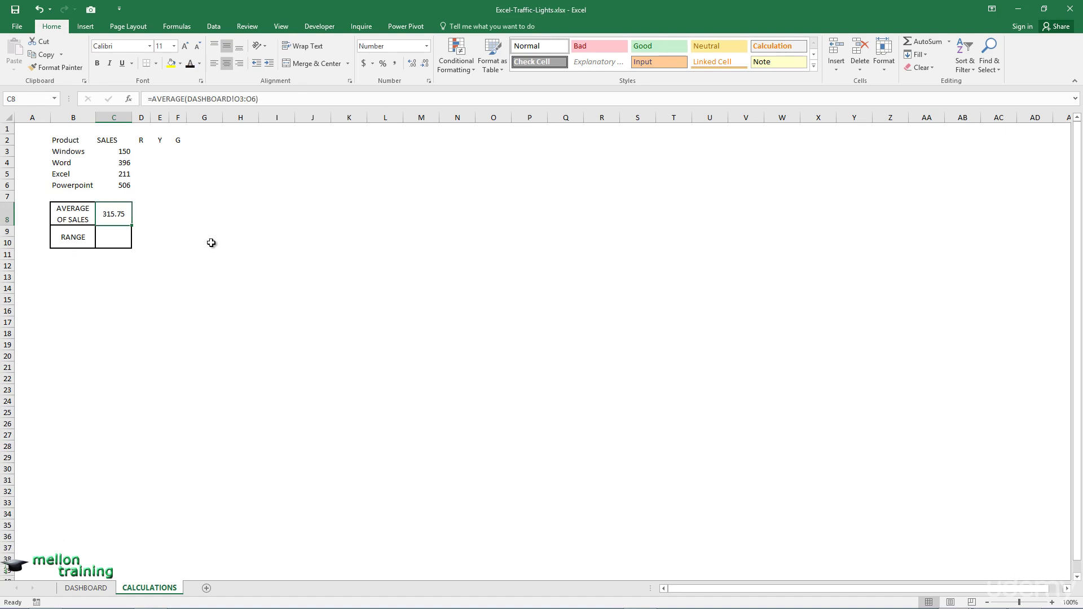
Label D9 'low' and D10 'high'
left_click(150, 233)
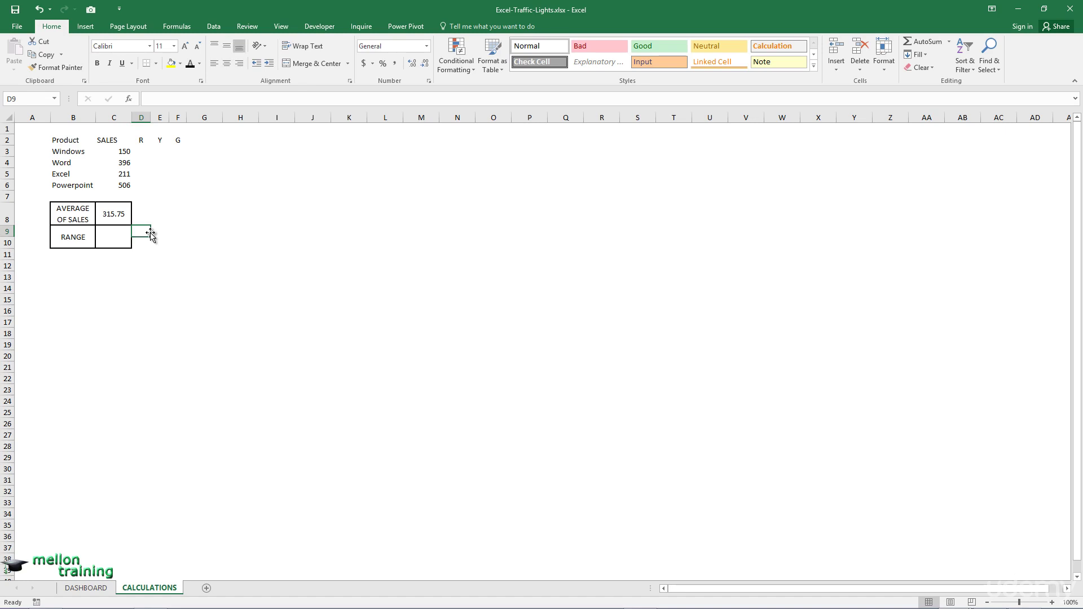
type("low")
key("Return")
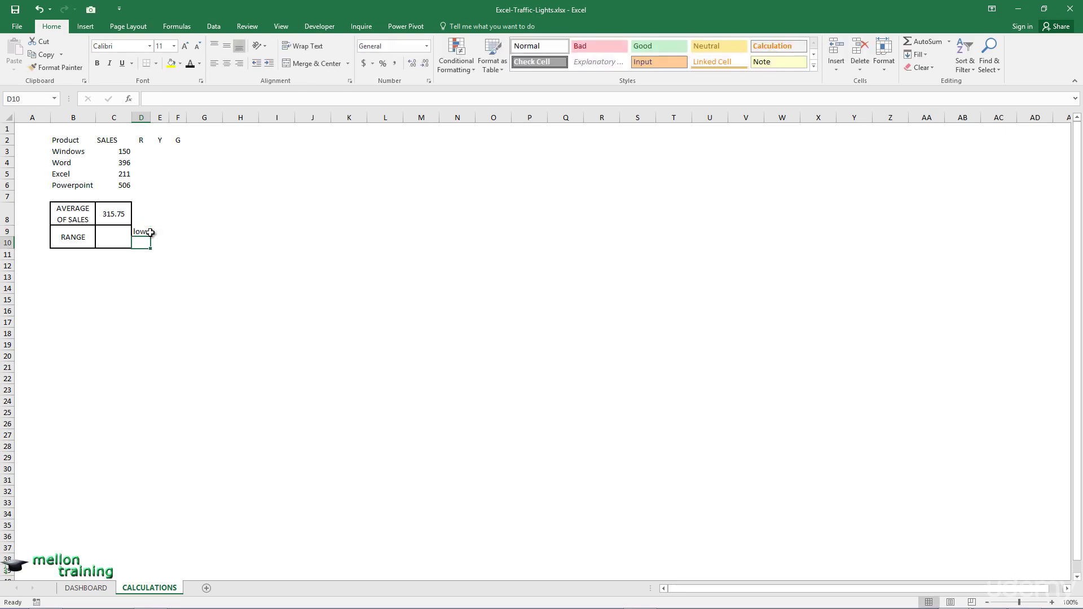
type("high")
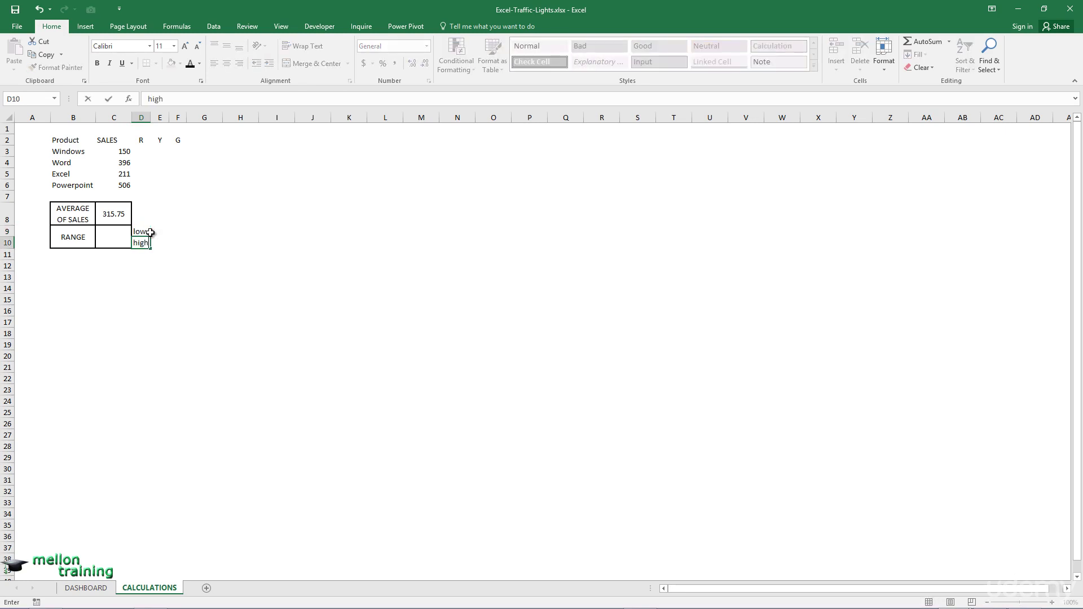
key("Return")
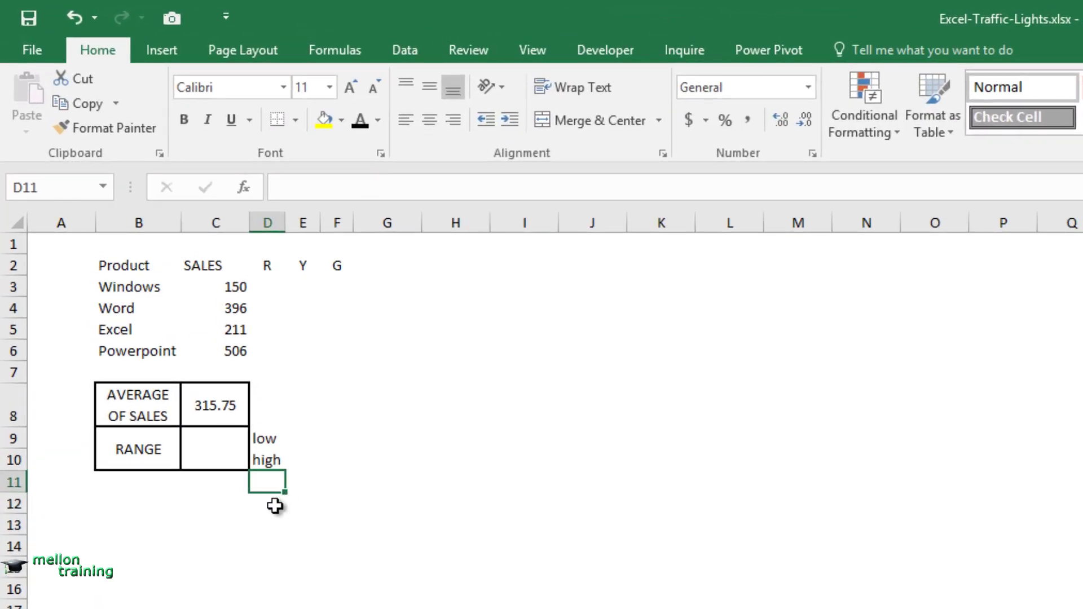
Enter =C8*80% in C9 and =C8*120% in C10, giving 252.6 and 378.9
left_click(214, 441)
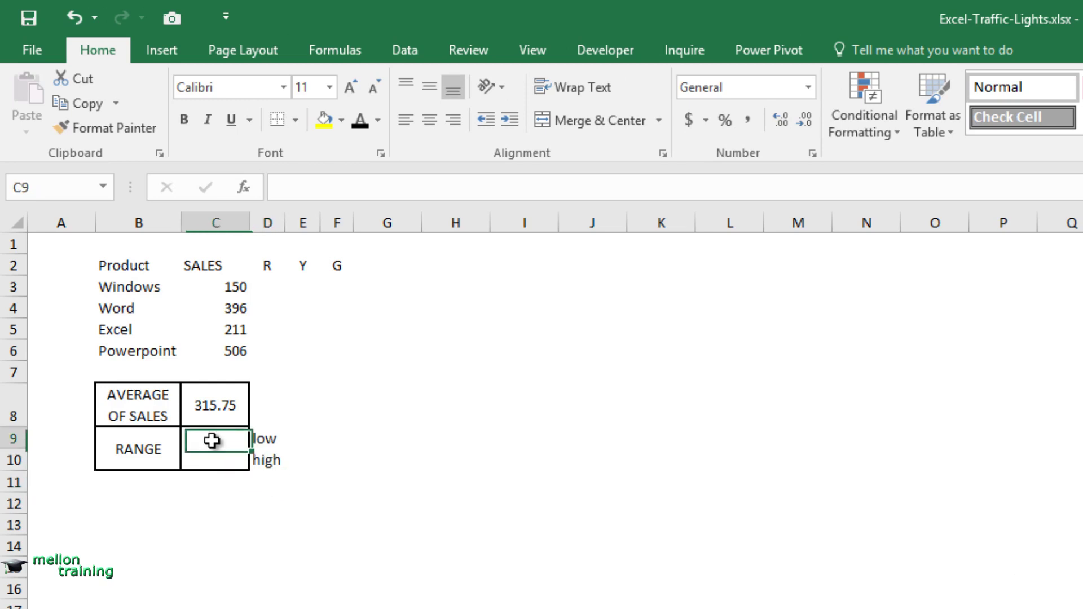
type("=")
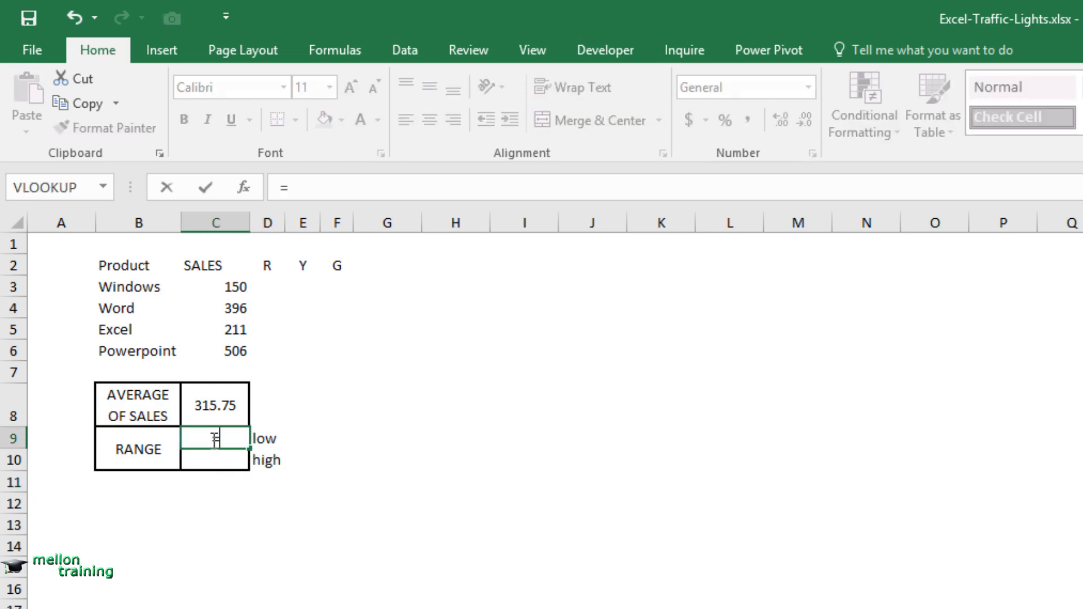
left_click(208, 405)
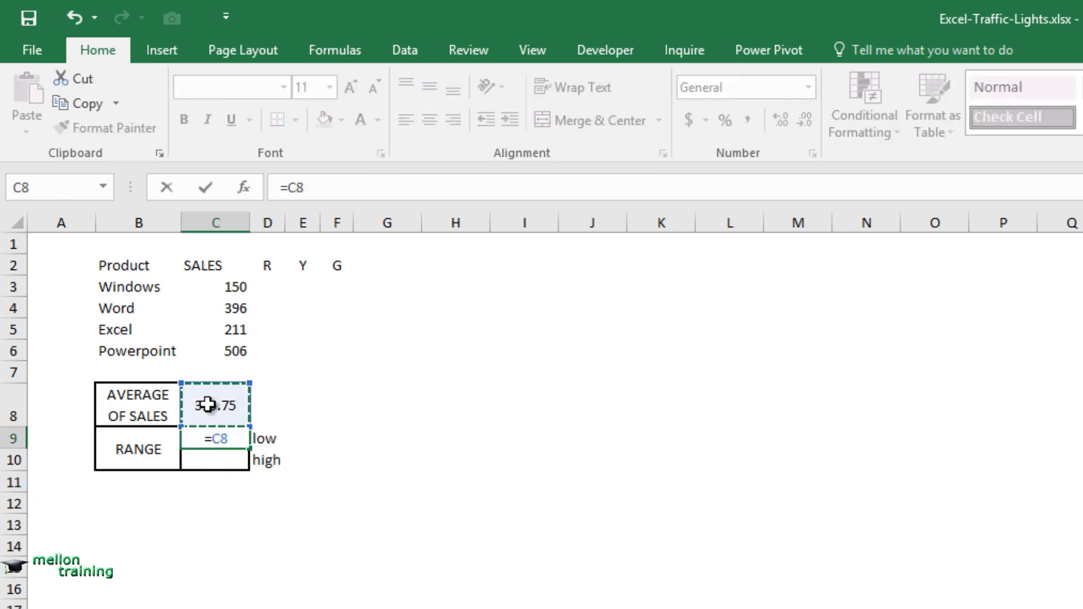
type("*")
type("80")
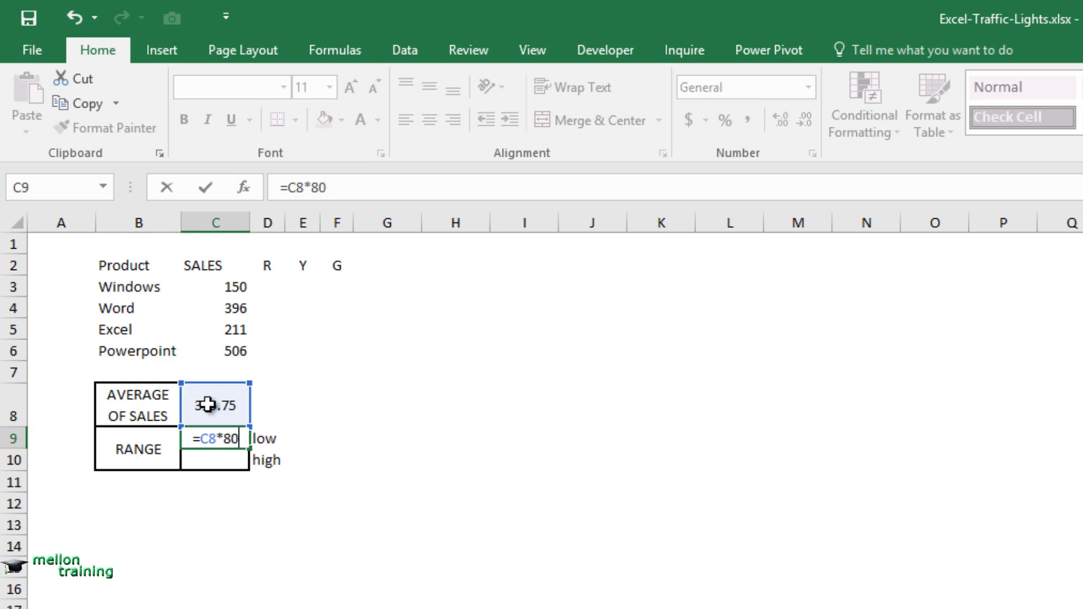
type("%")
key("Return")
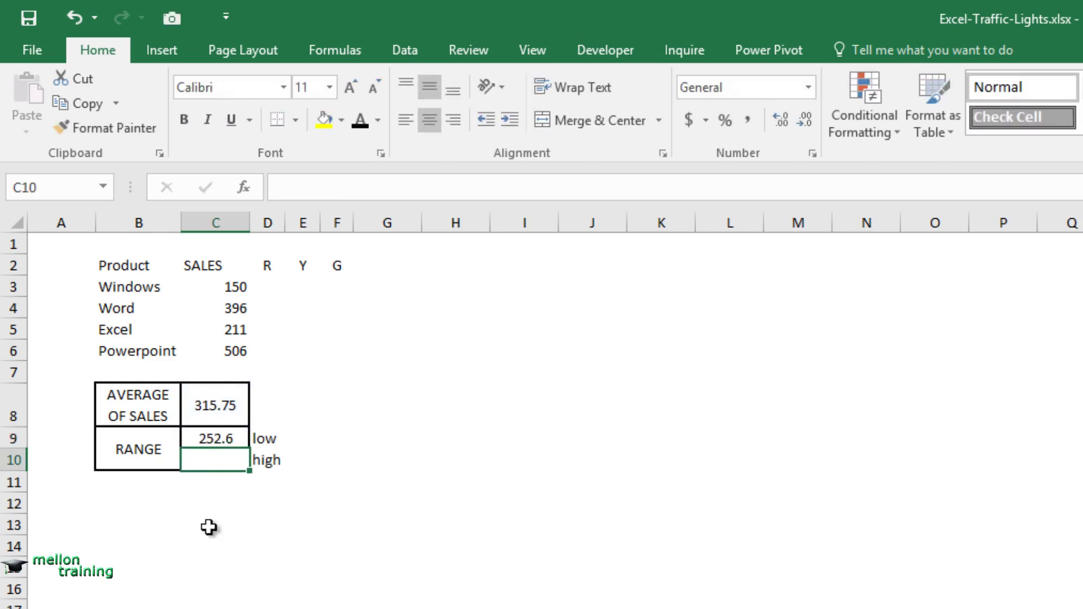
type("=")
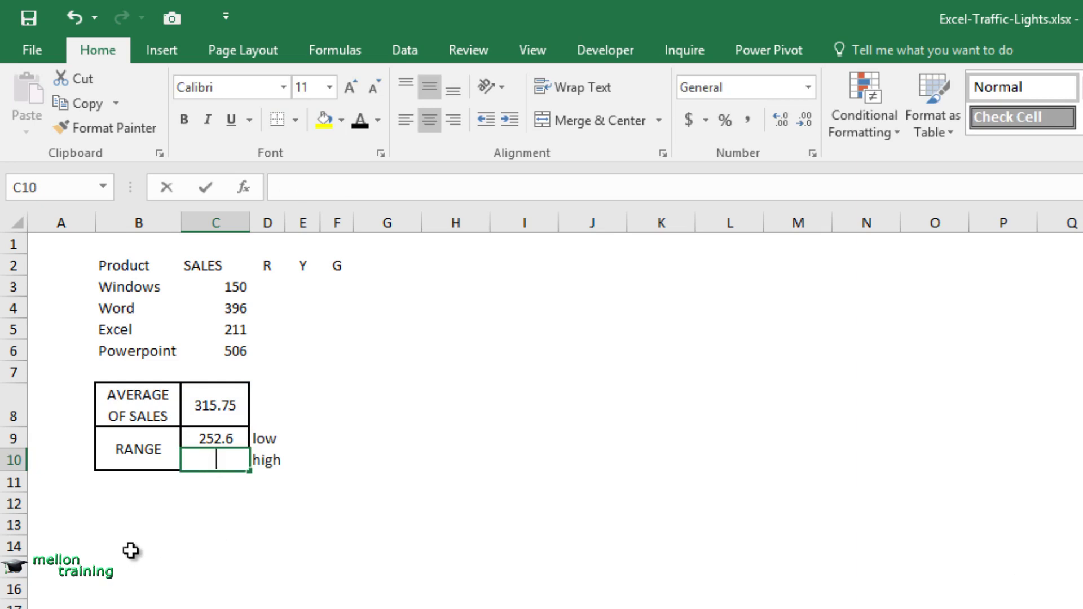
left_click(214, 410)
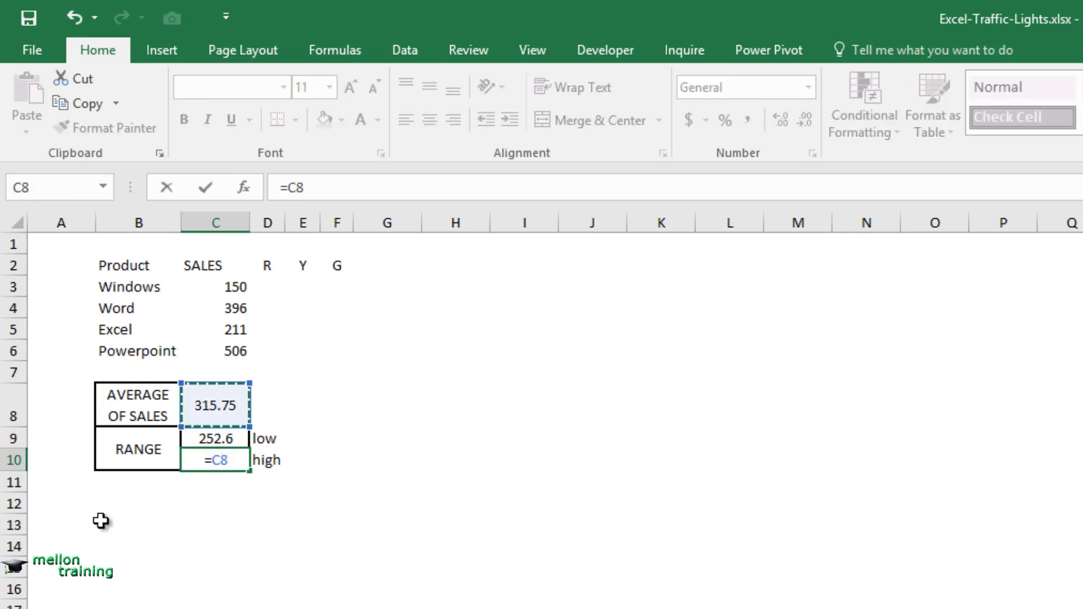
type("*120")
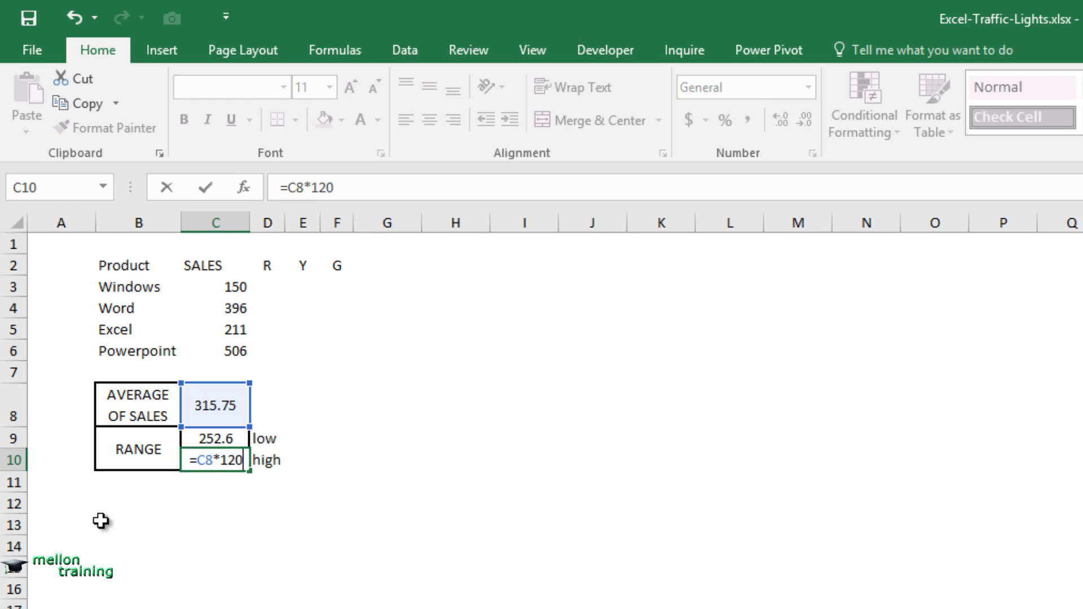
type("%")
key("Return")
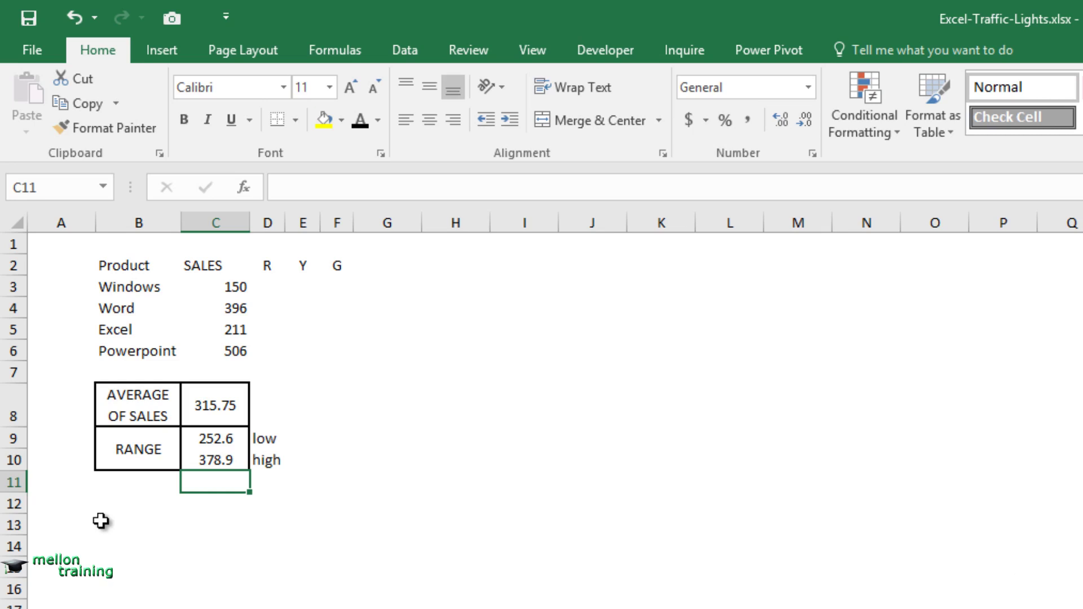
Enter =IF(C3<=$C$9,"=","") in D3 with an absolute low-threshold reference
left_click(274, 294)
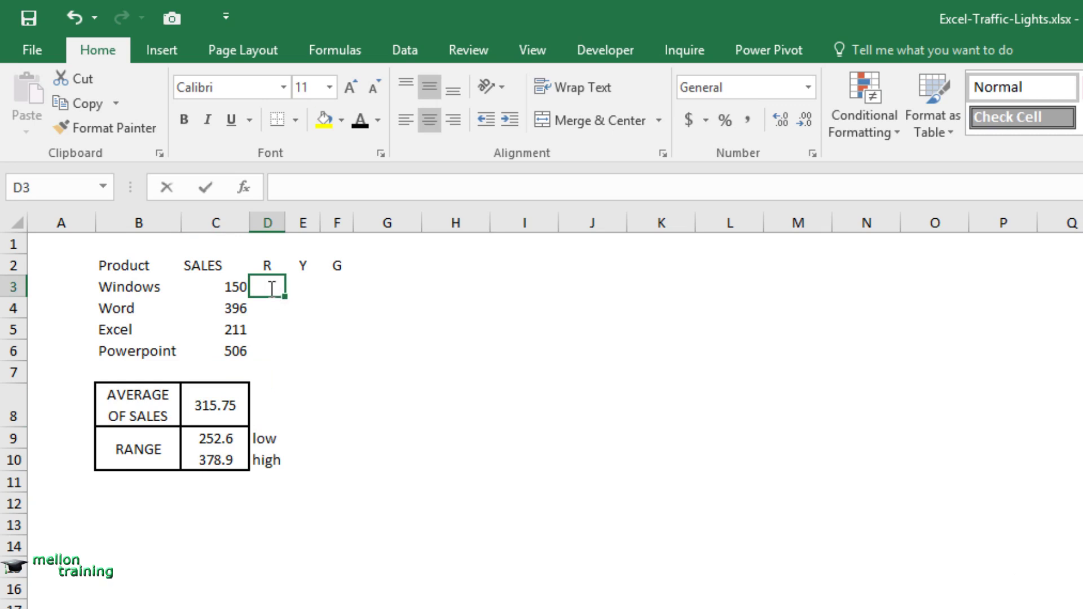
type("=IF")
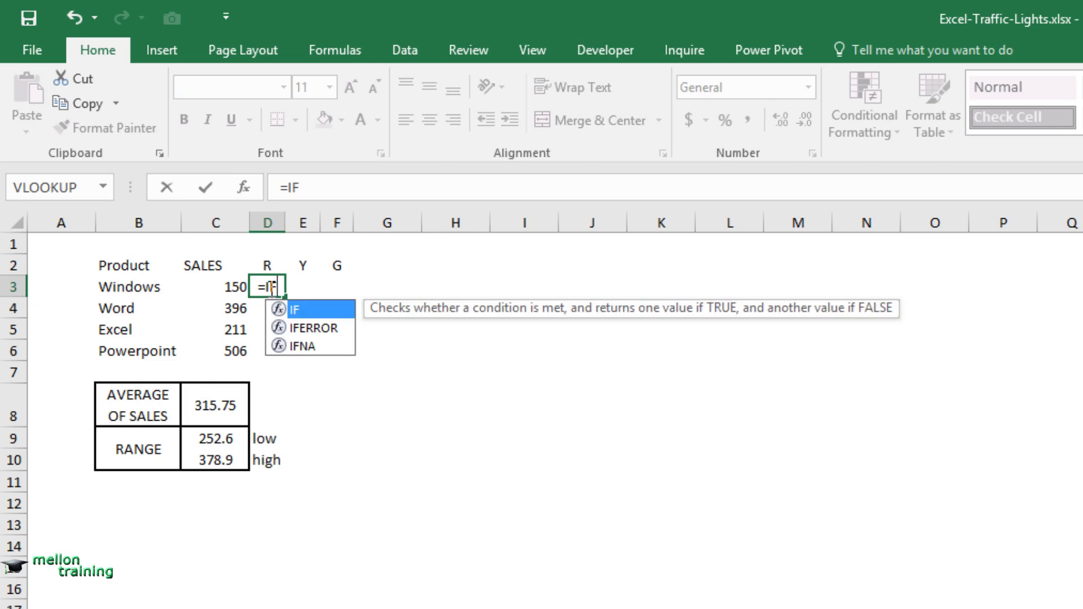
type("(")
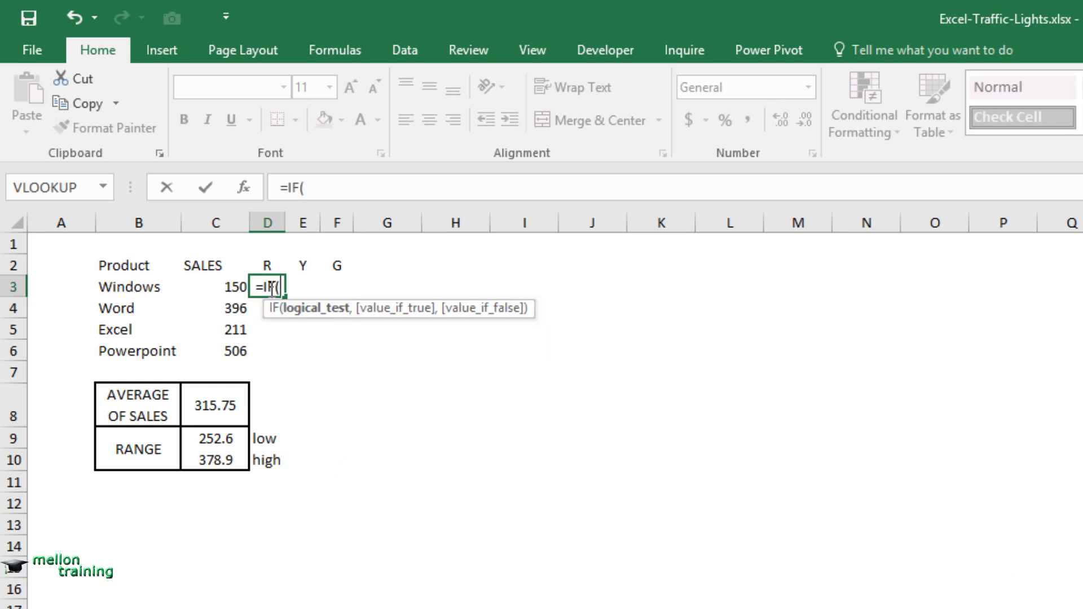
type("C3")
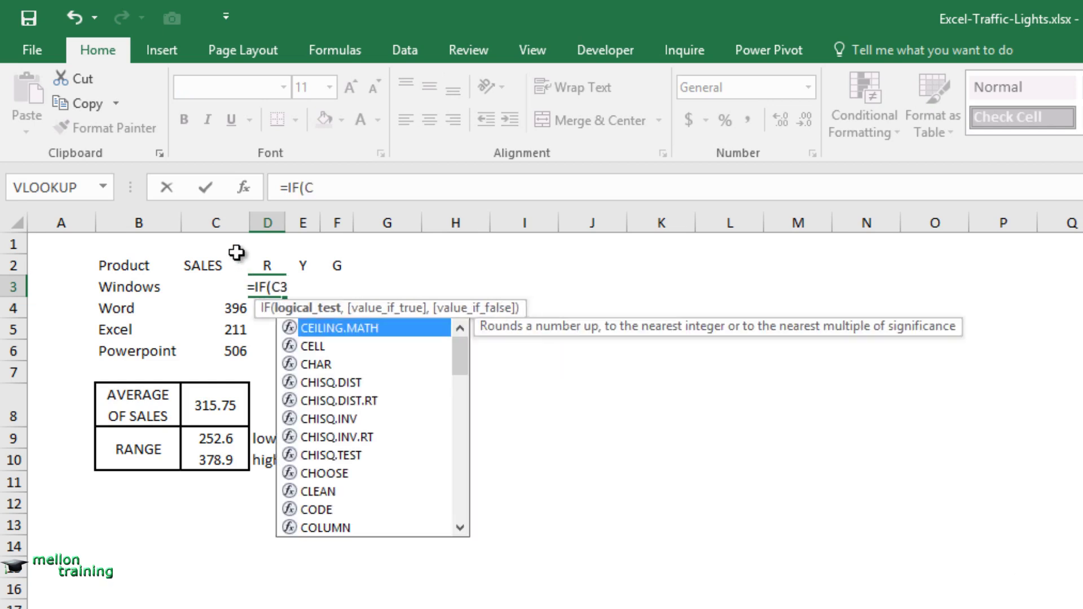
type("<")
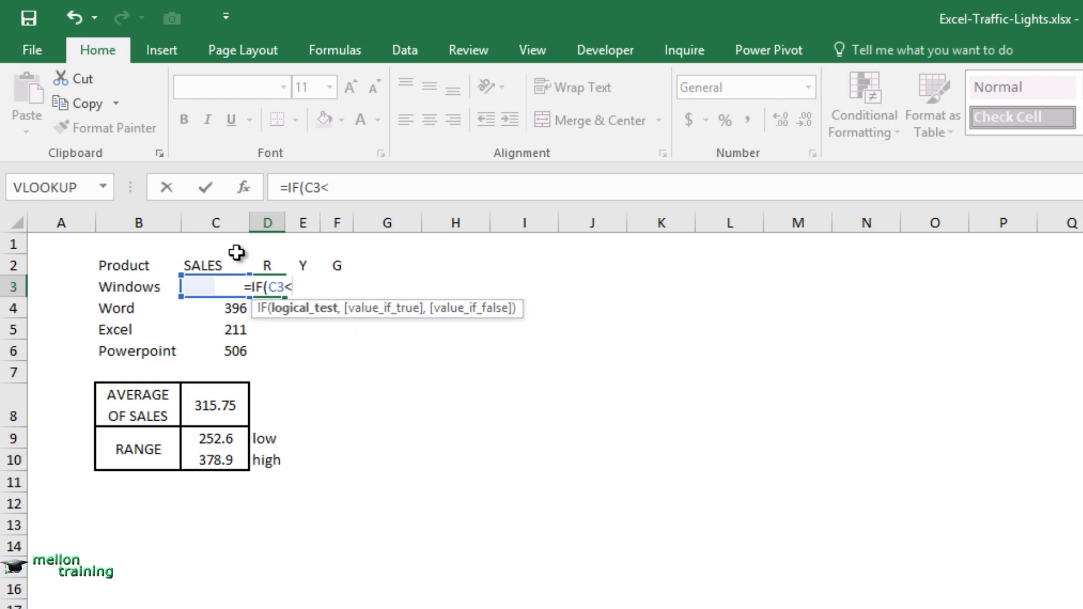
type("=")
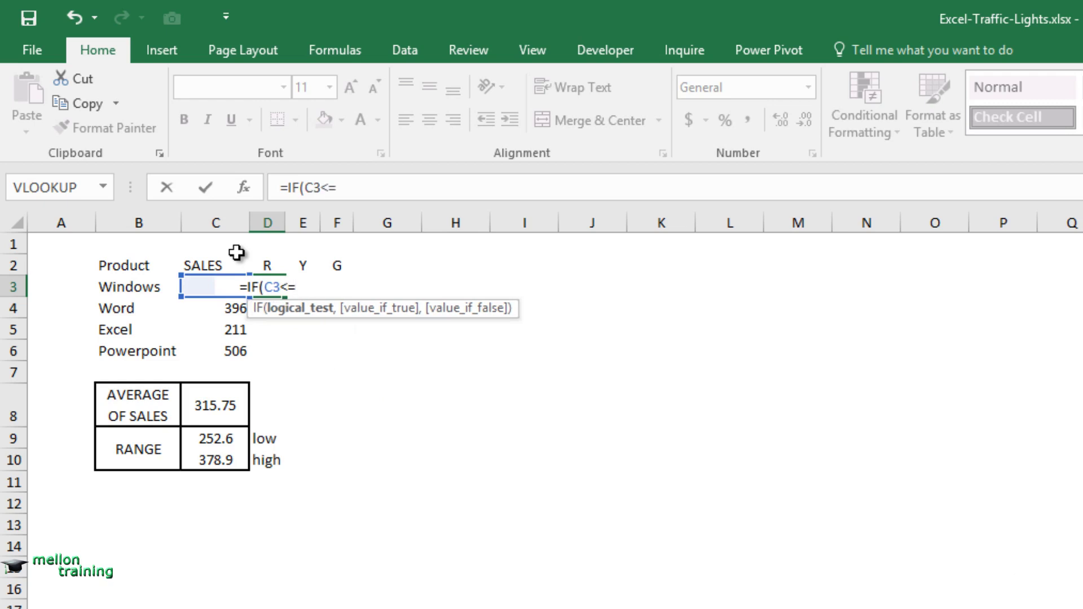
type("$C")
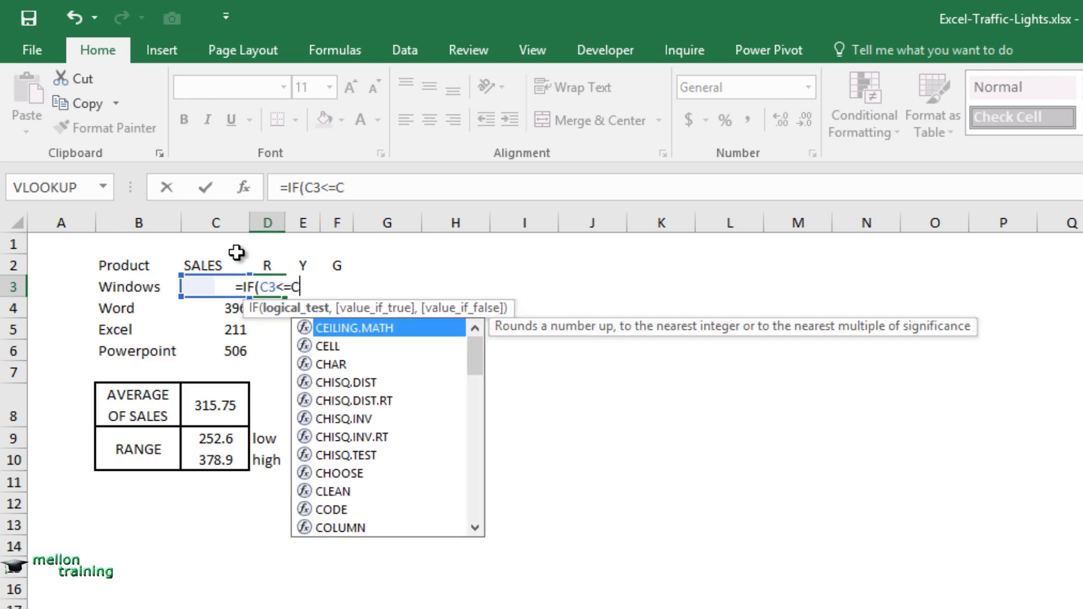
type("$9")
key("F4")
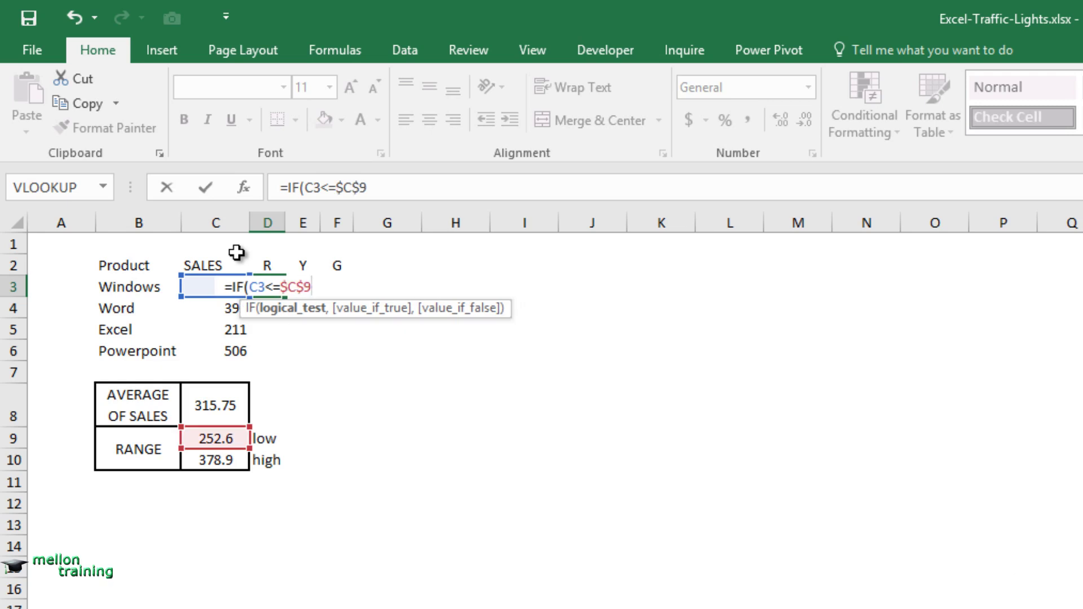
type(",")
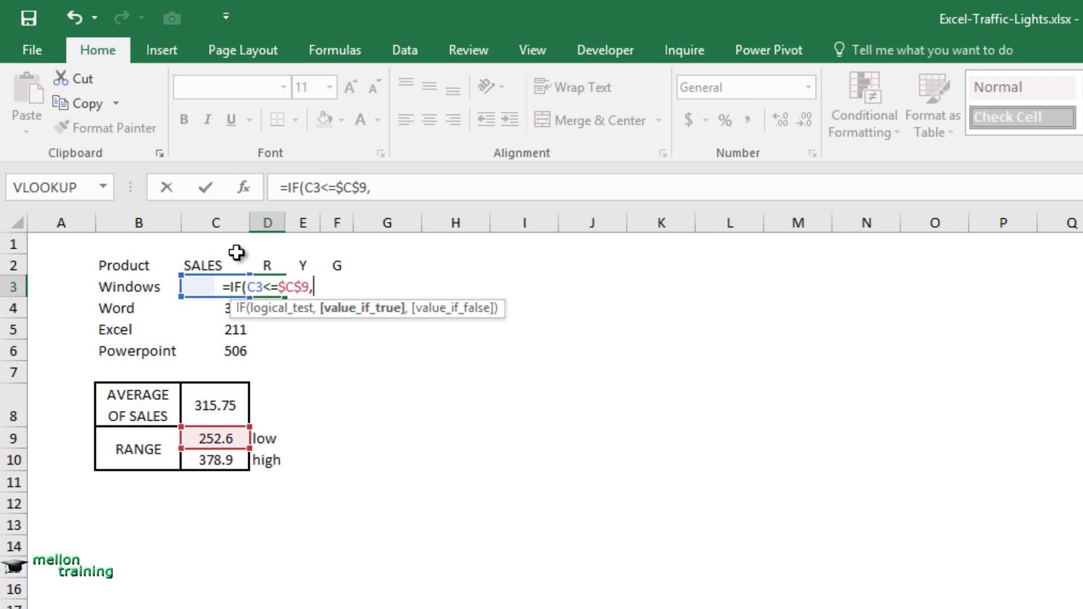
type("\"=")
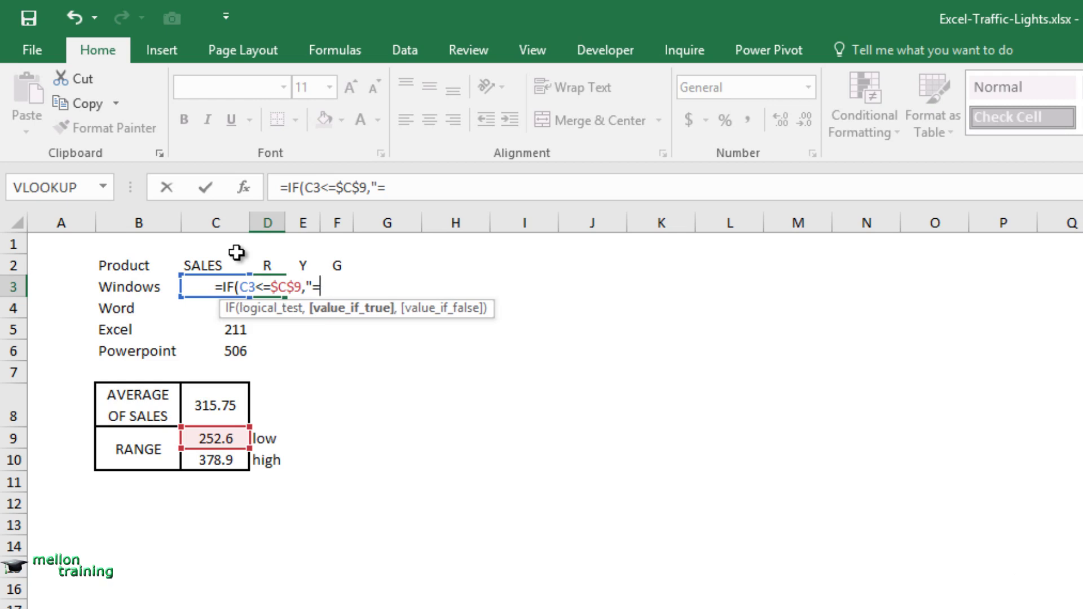
type("\",")
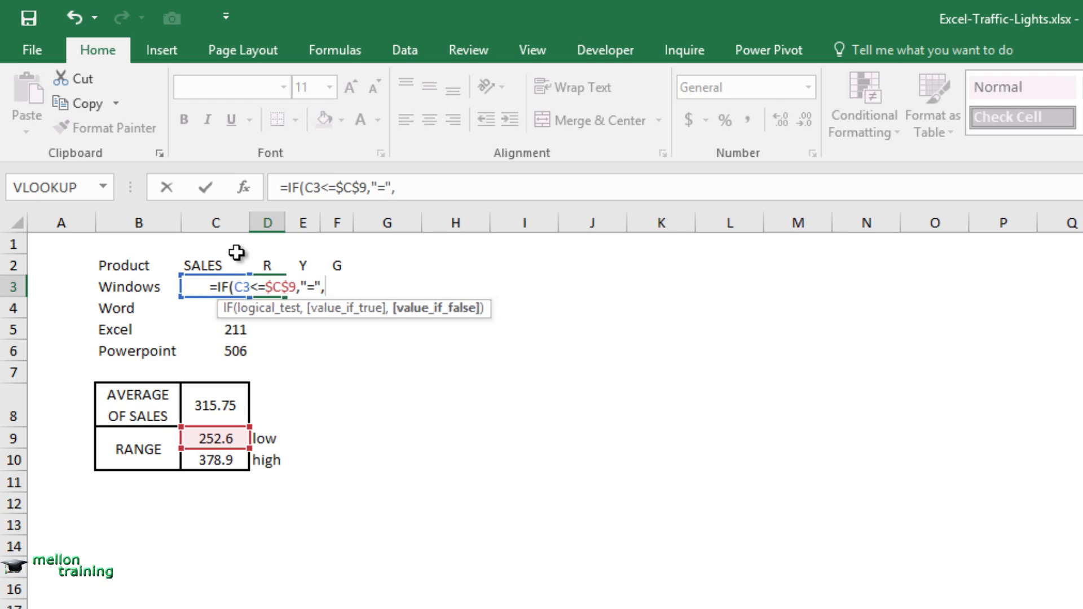
type("\"\"")
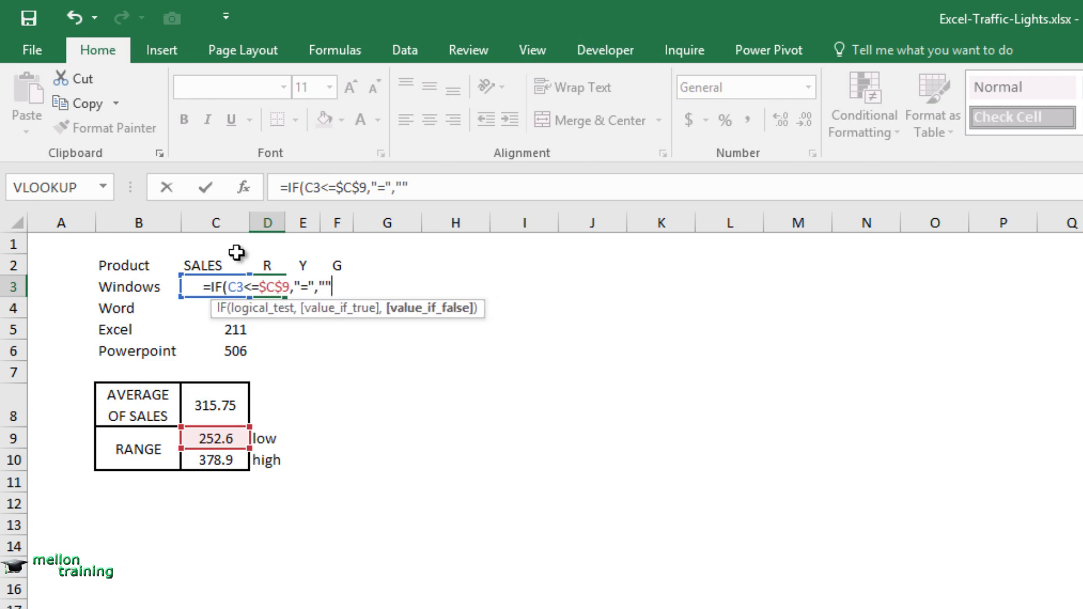
type(")")
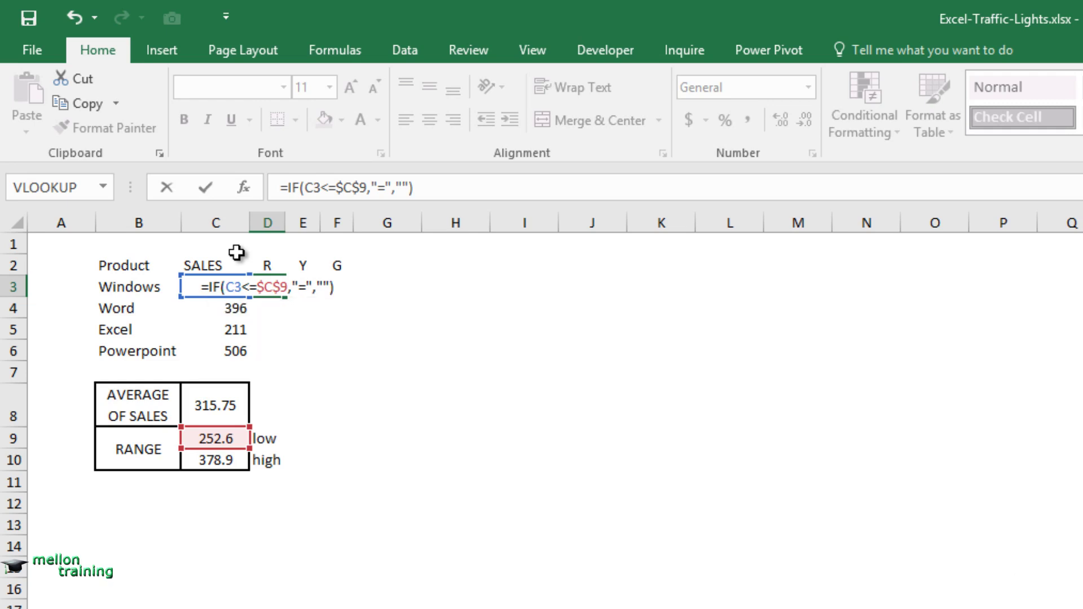
key("Return")
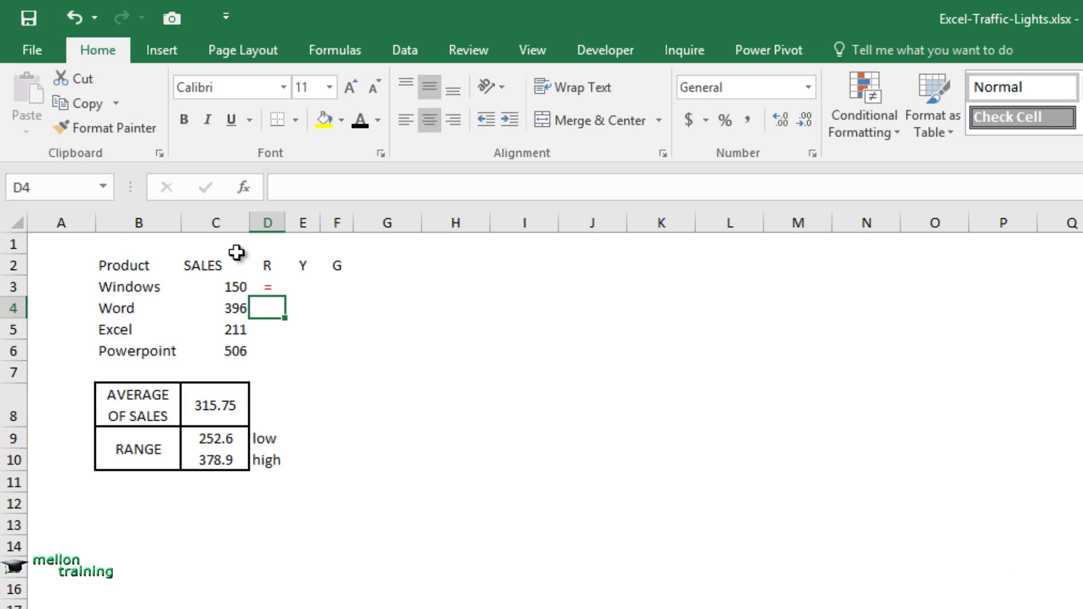
Fill the R formula down to D6 and colour its marks red
left_click(268, 284)
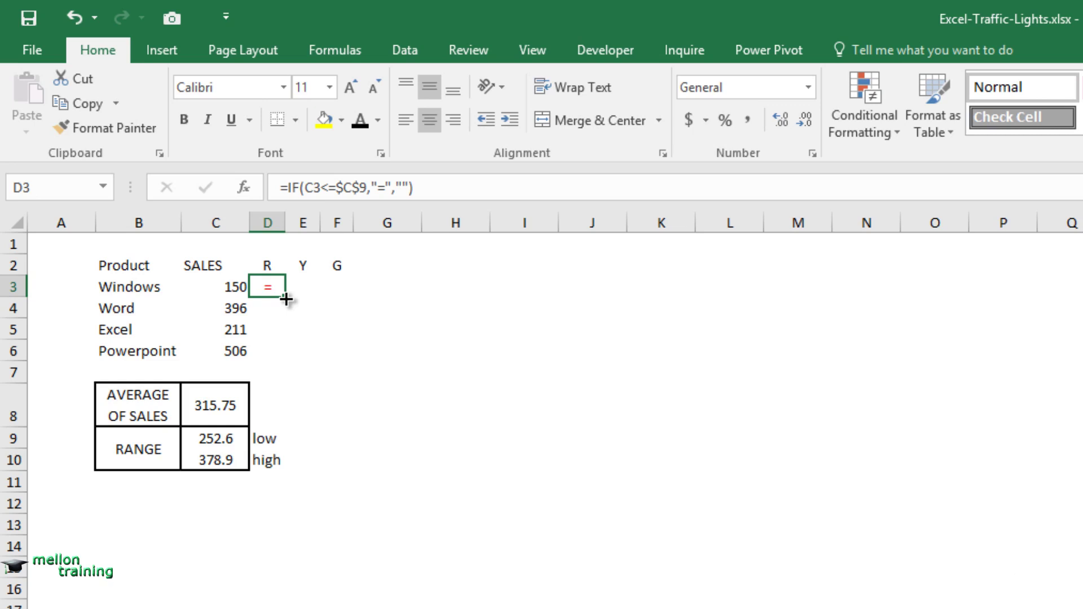
left_click_drag(286, 299, 286, 355)
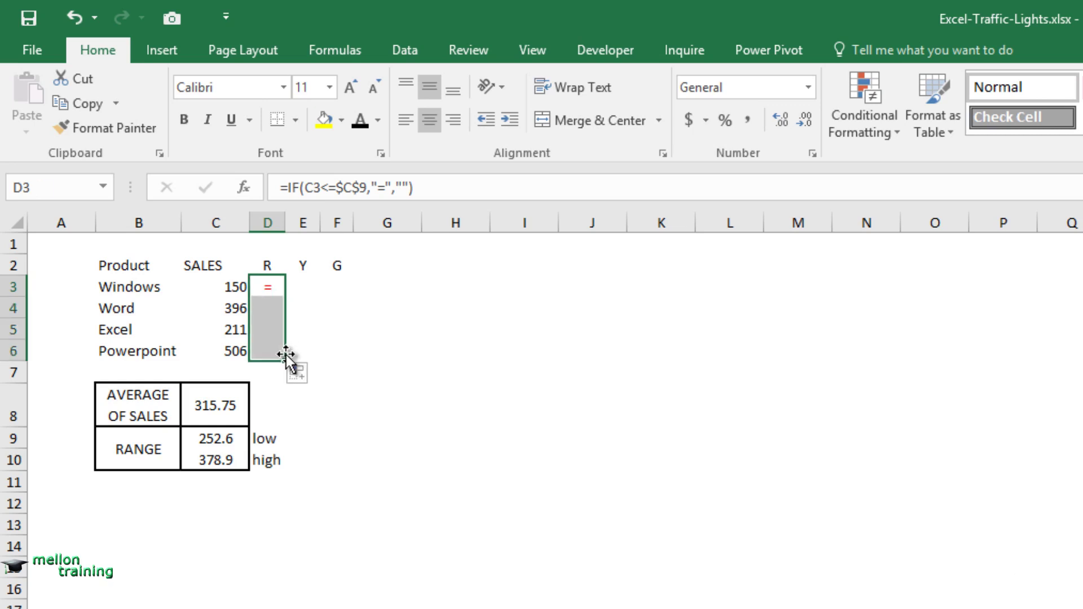
left_click(377, 120)
left_click(371, 313)
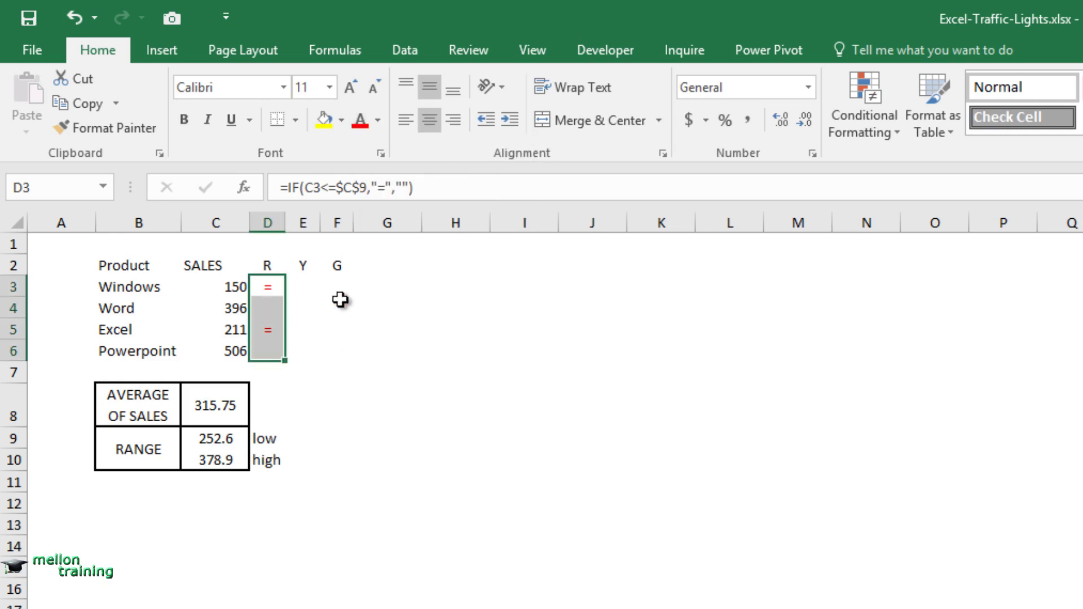
left_click(303, 287)
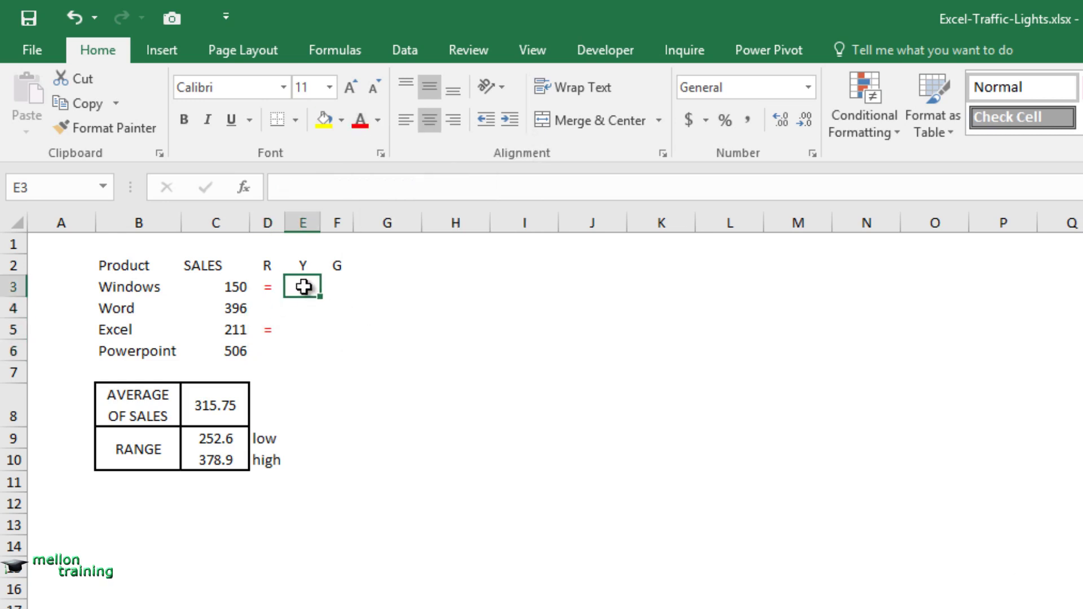
Enter =IF(C3<$C$10,IF(C3>$C$9,"=",""),"") in E3
type("=IF")
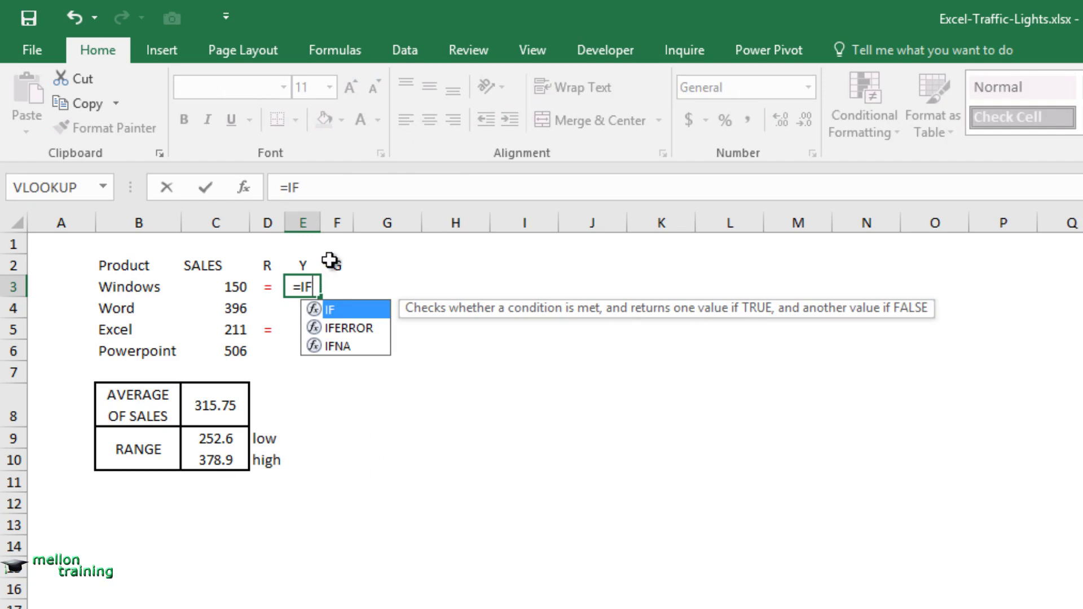
type("(C")
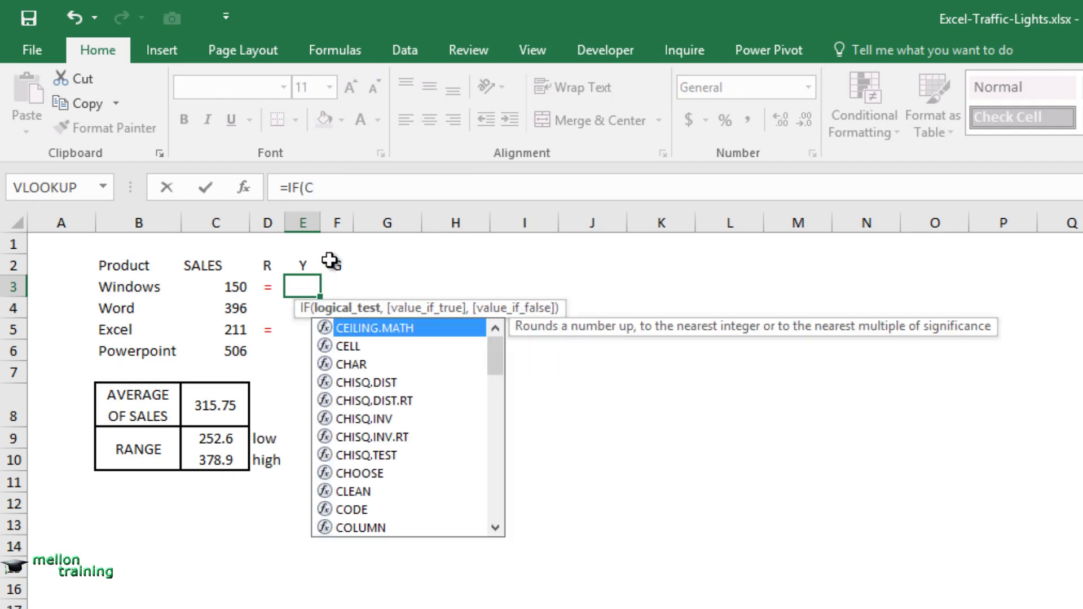
type("3<$")
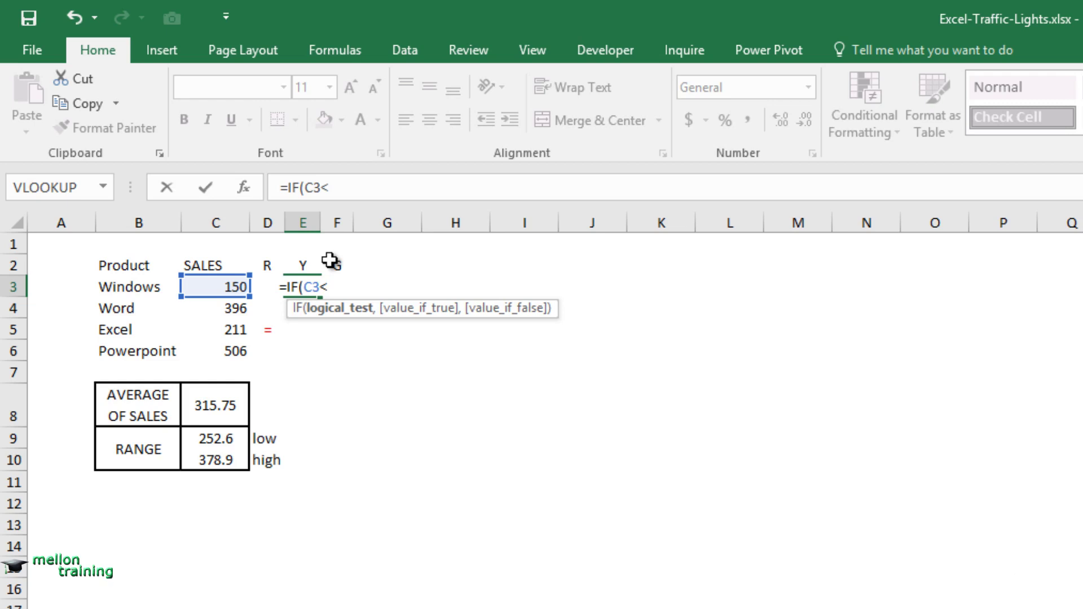
type("C$10")
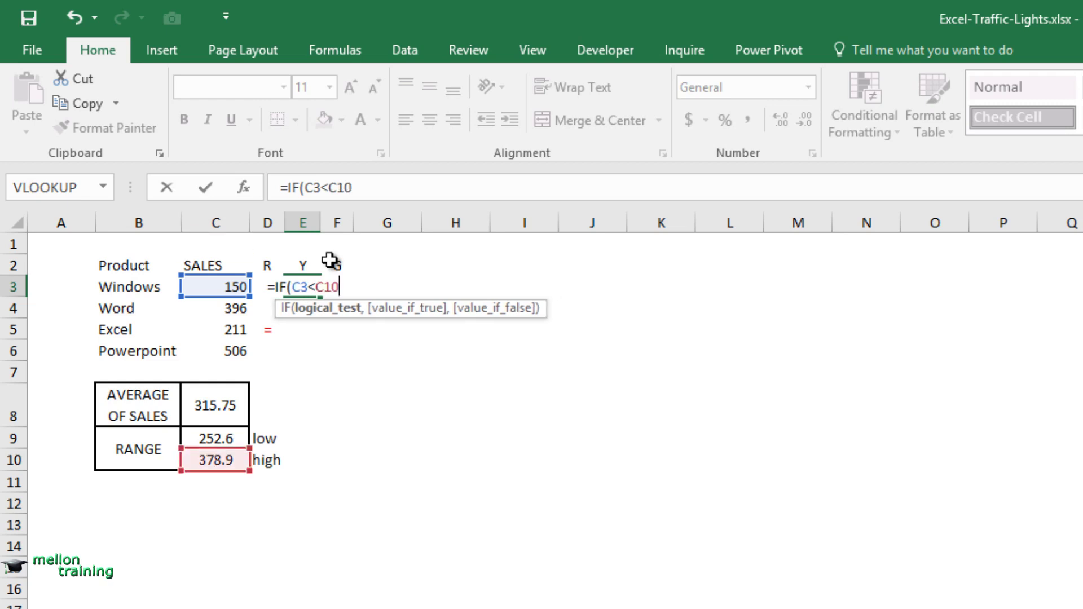
key("F4")
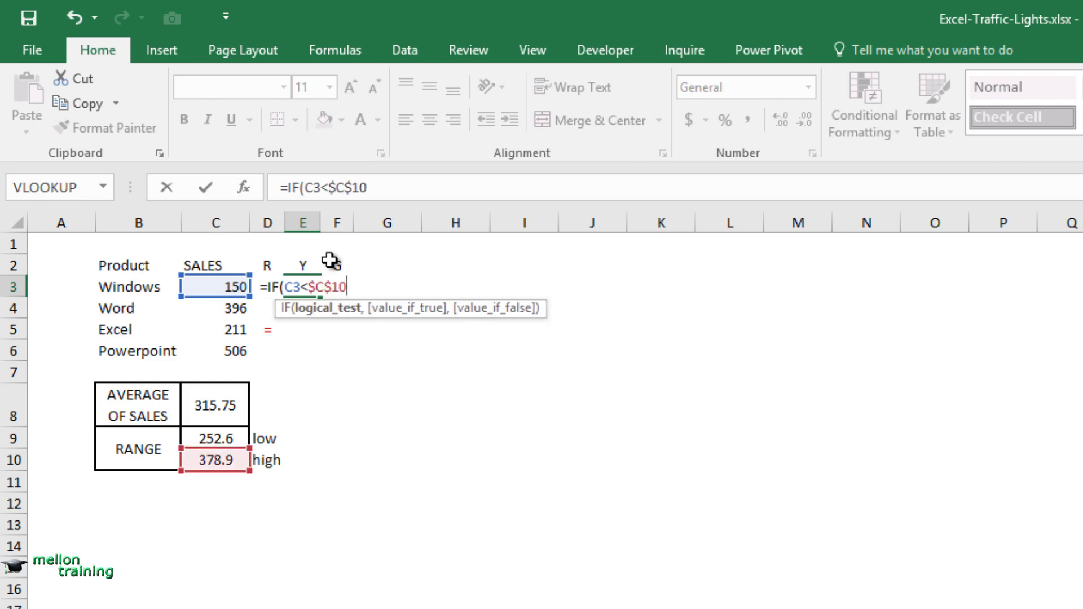
type(",")
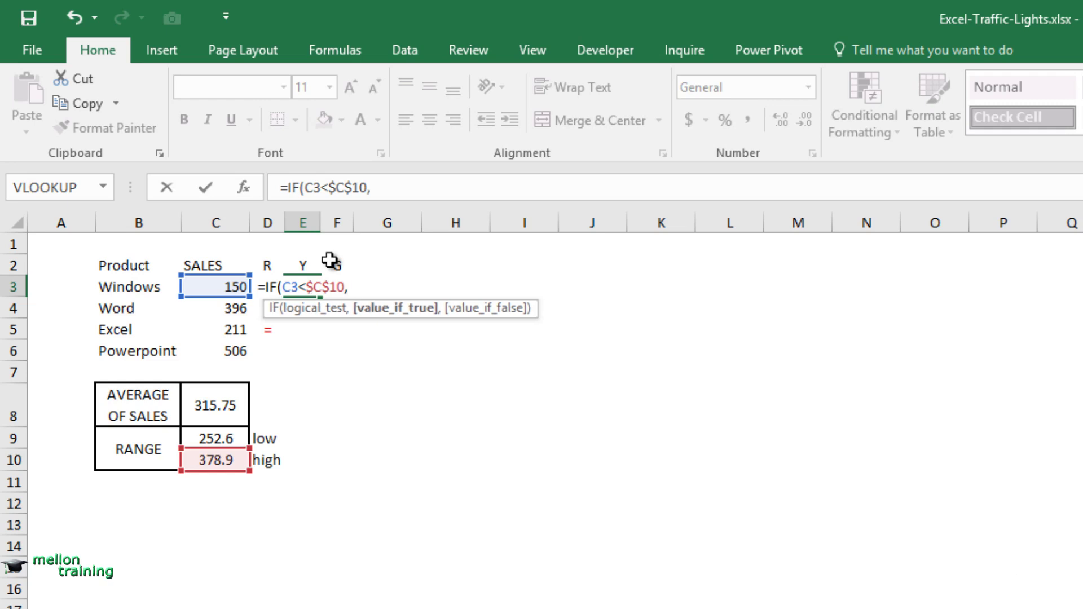
type("IF(")
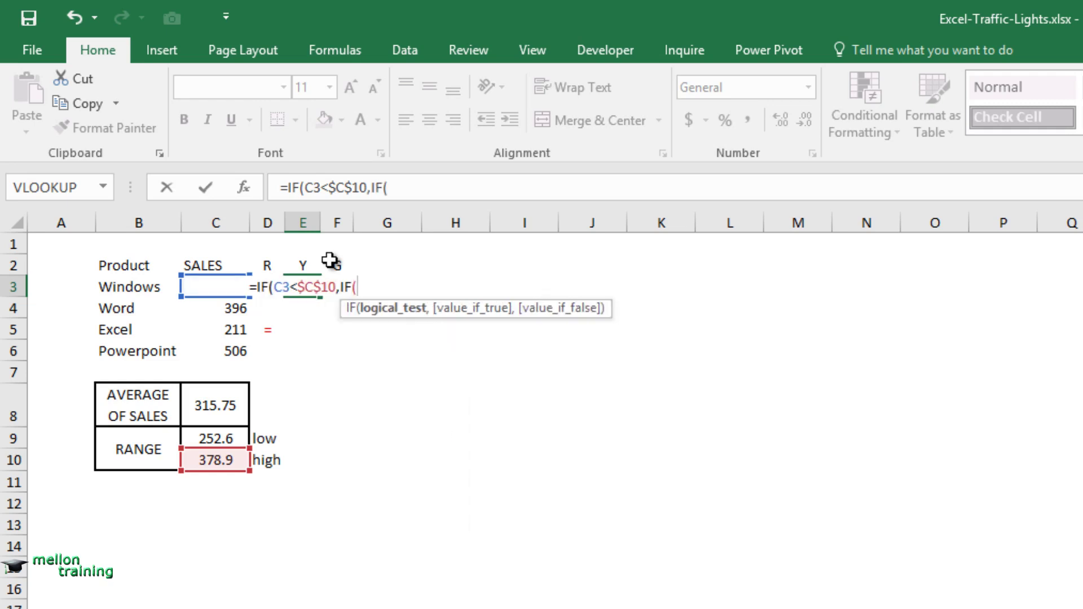
type("C3")
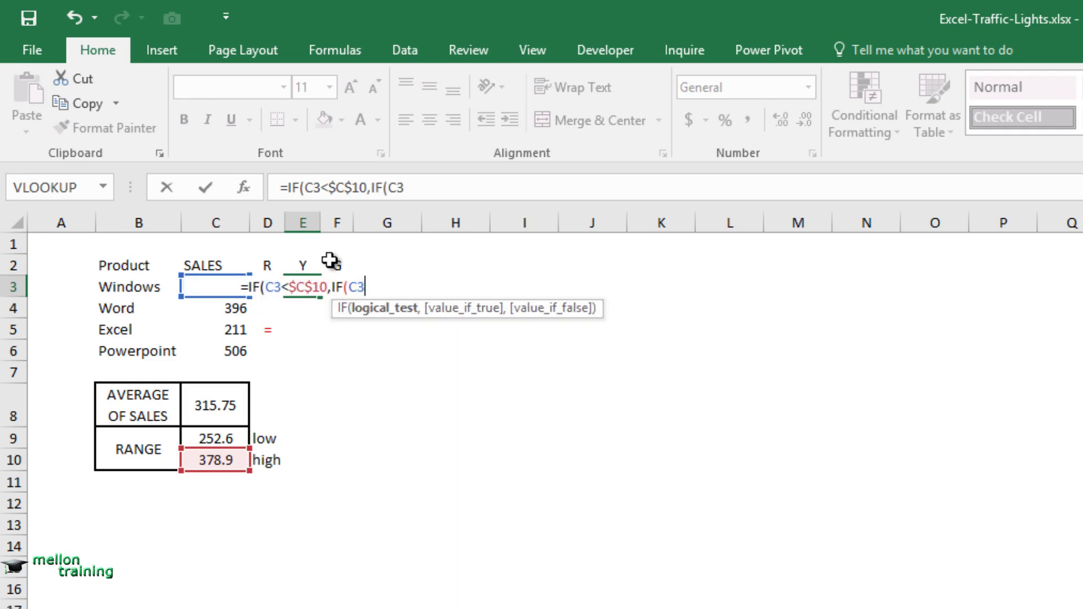
type(">")
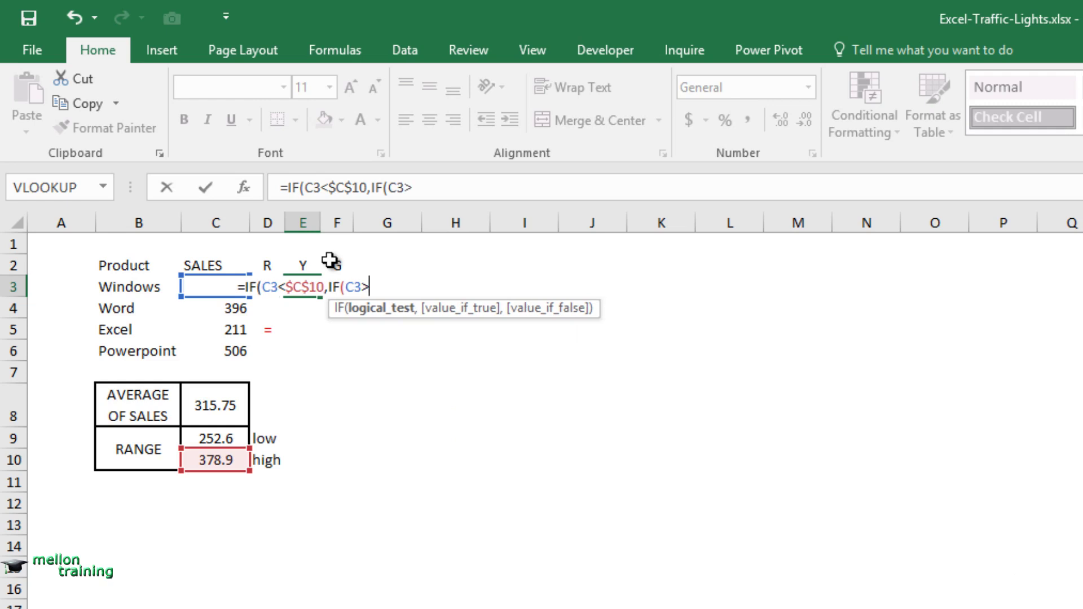
type("C9")
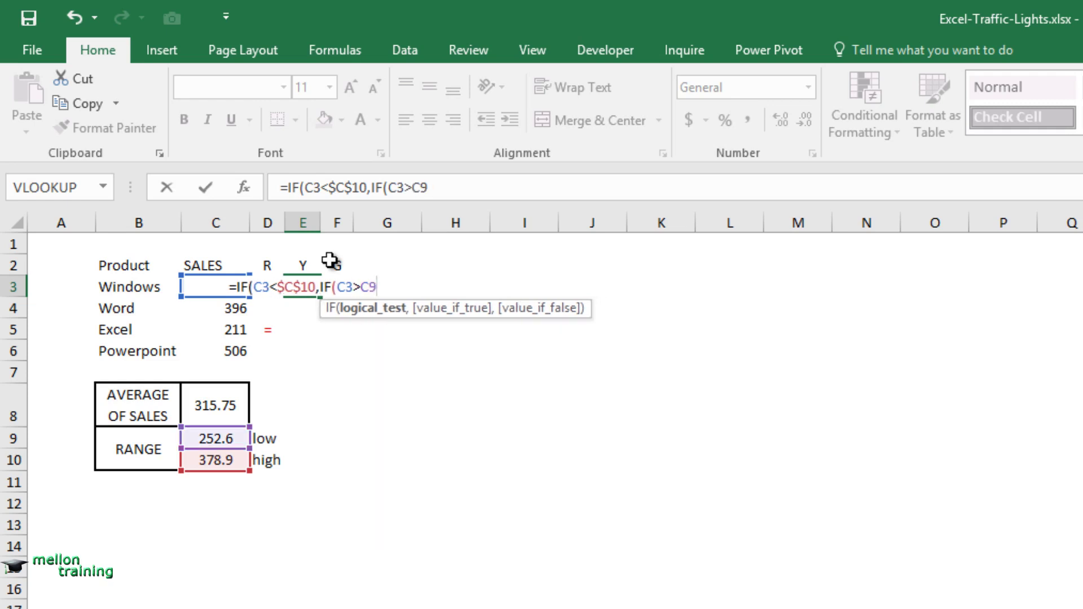
key("F4")
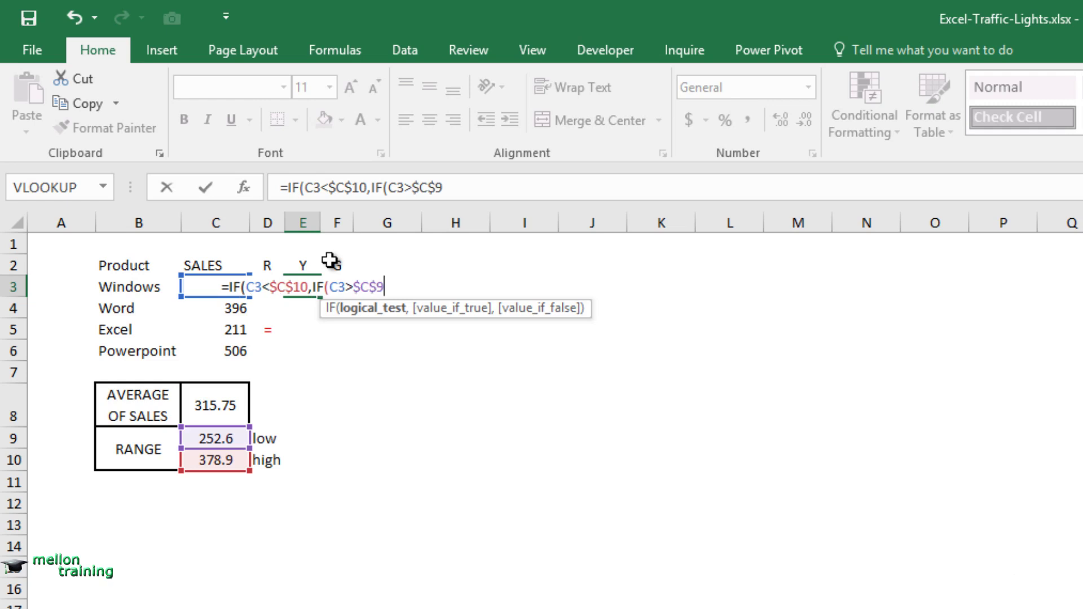
type(",")
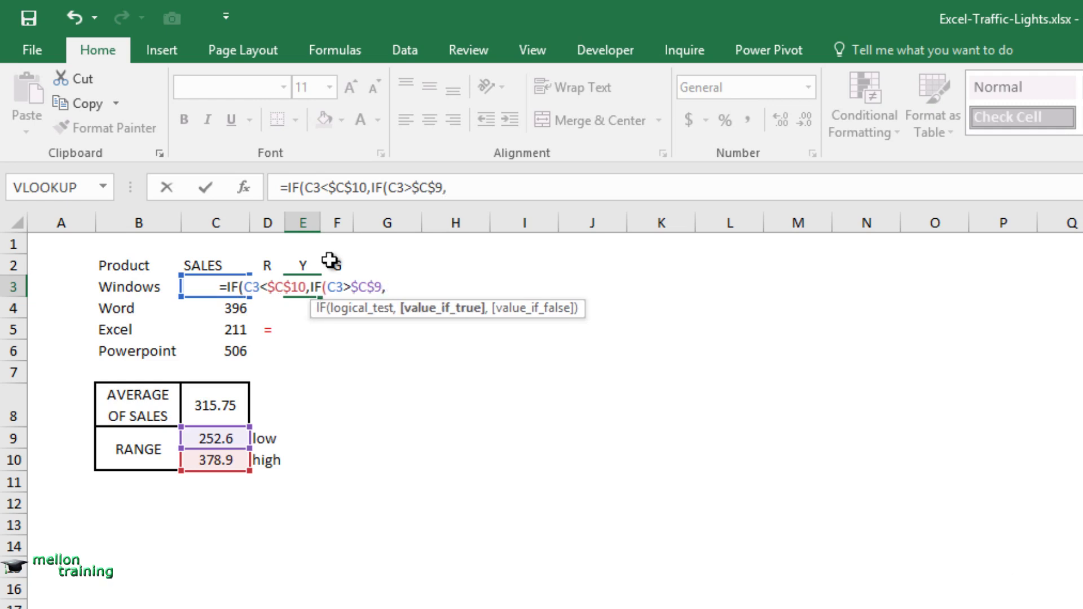
type("\"")
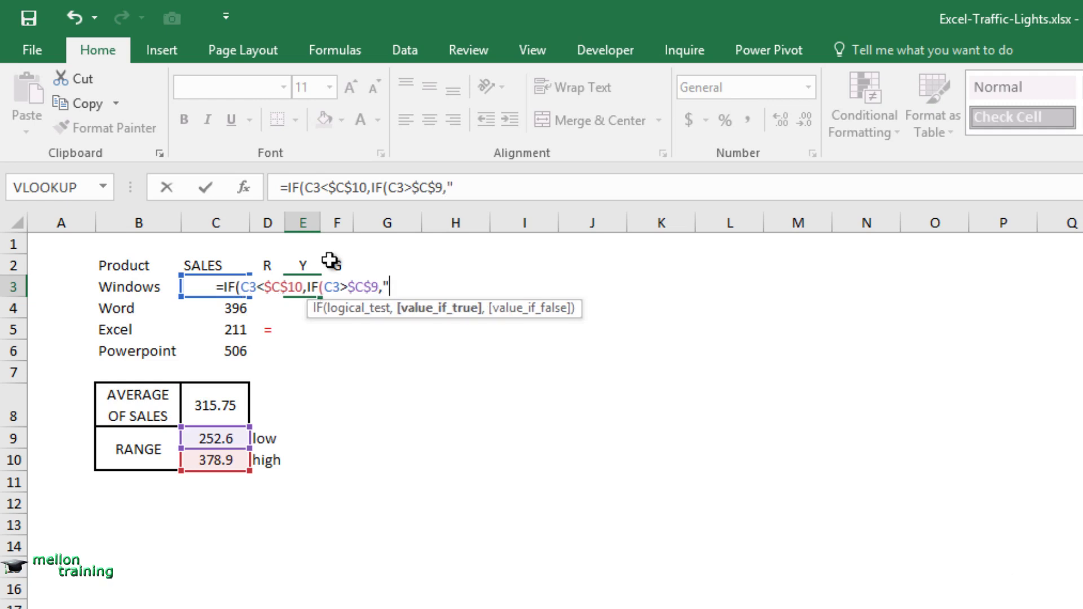
type("=")
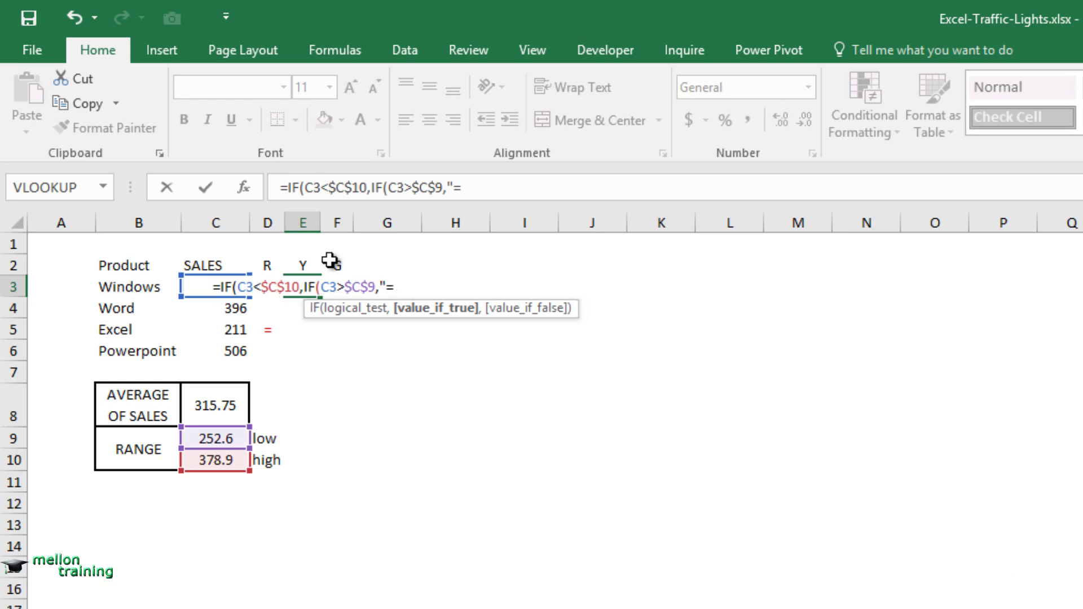
type("\",")
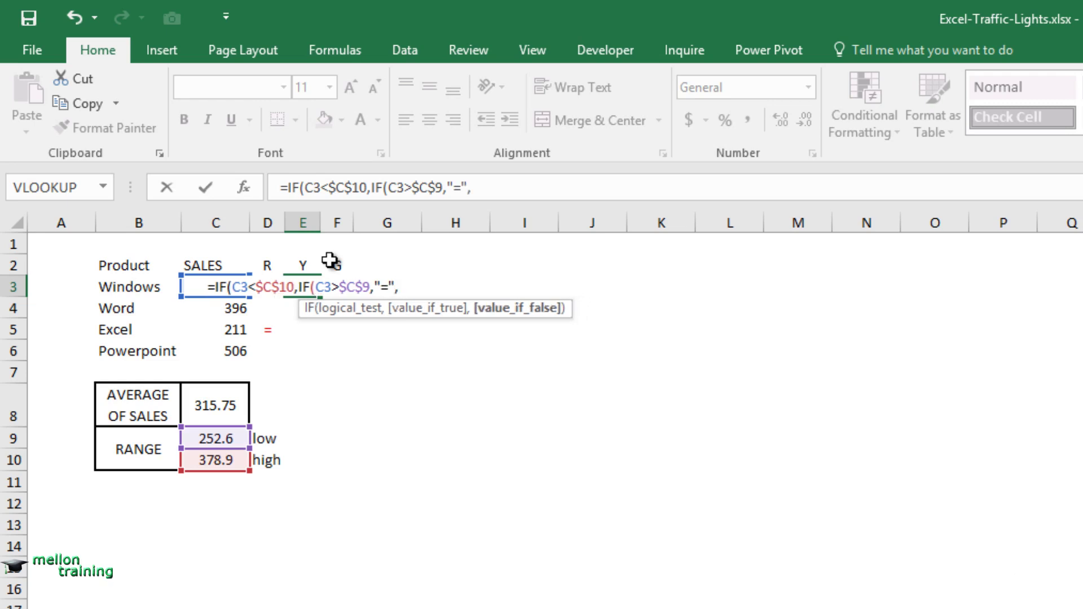
type("\"\")")
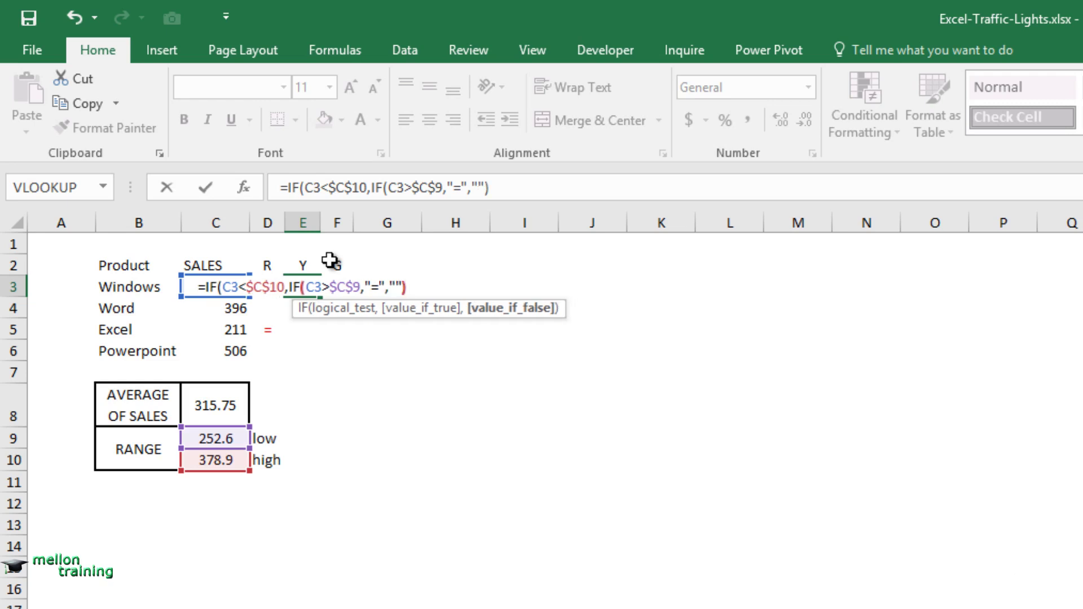
type(",")
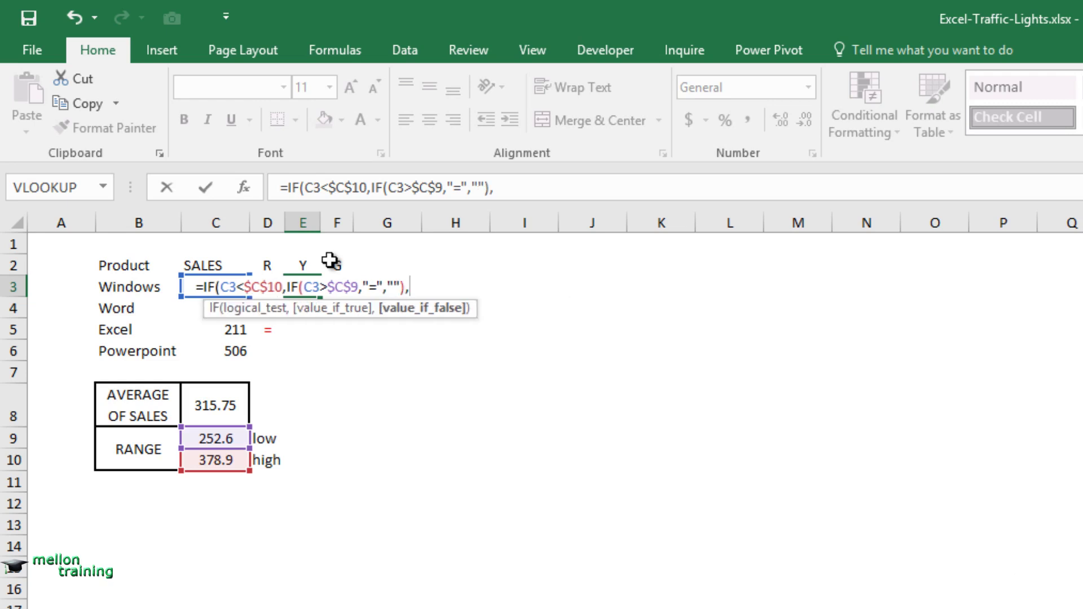
type("\"\"")
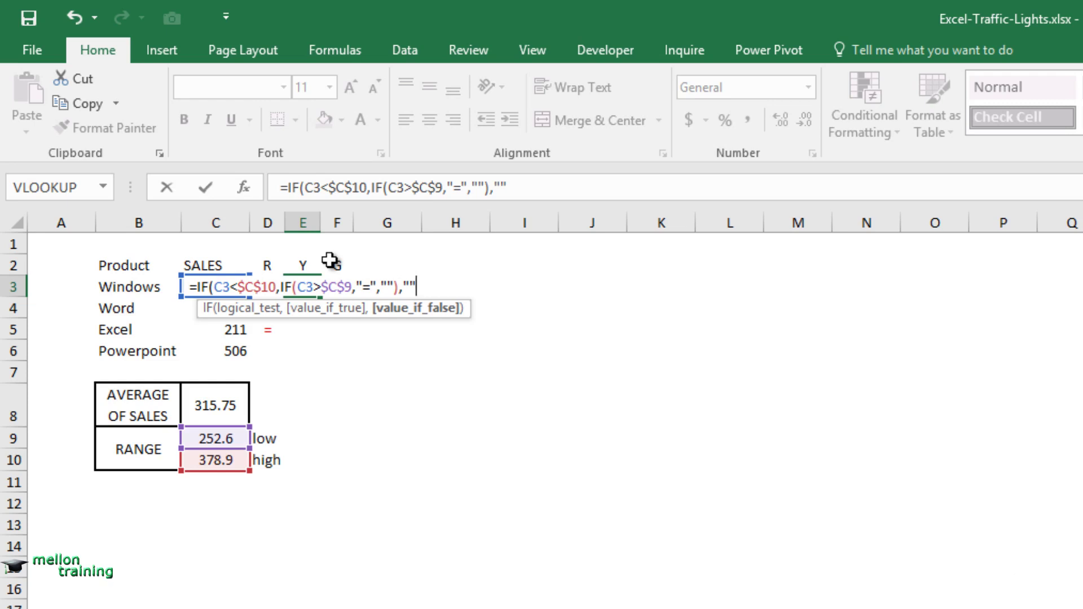
type(")")
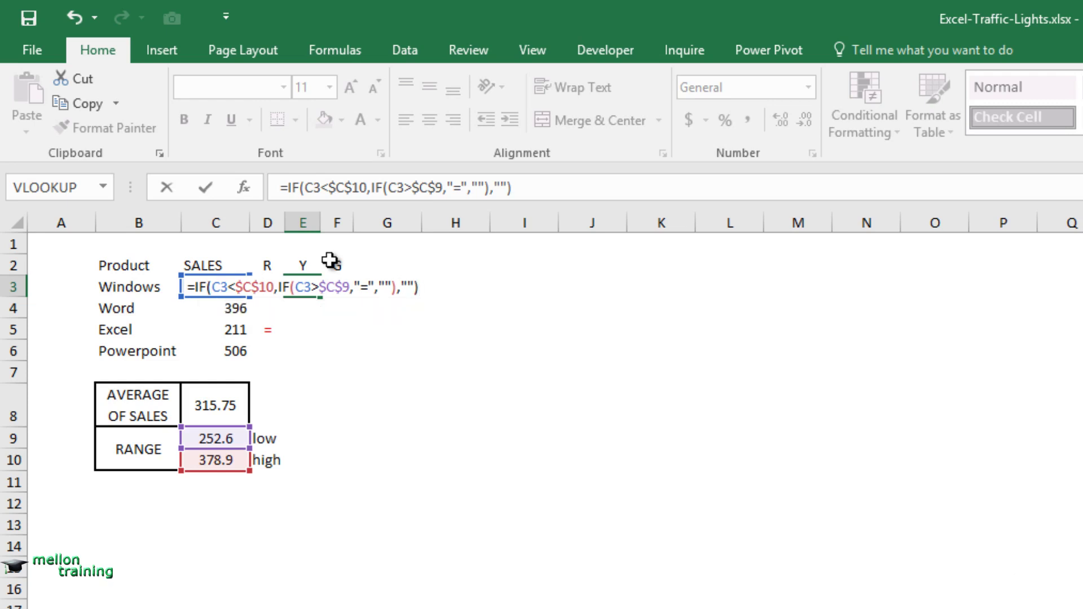
key("Return")
Copy the E3 in-range formula down through E6
key("Up")
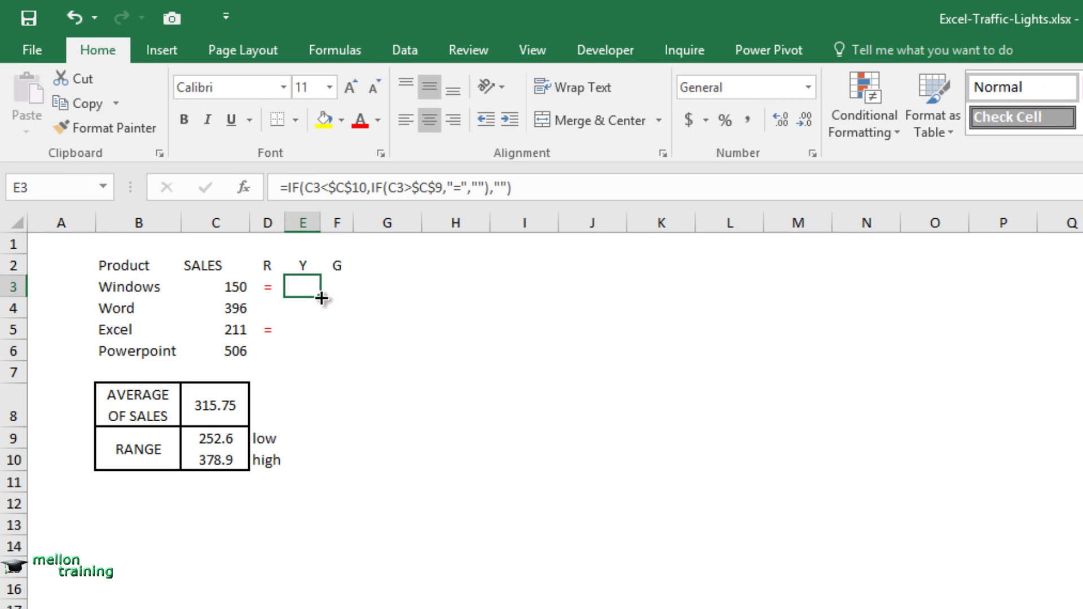
left_click_drag(320, 296, 322, 355)
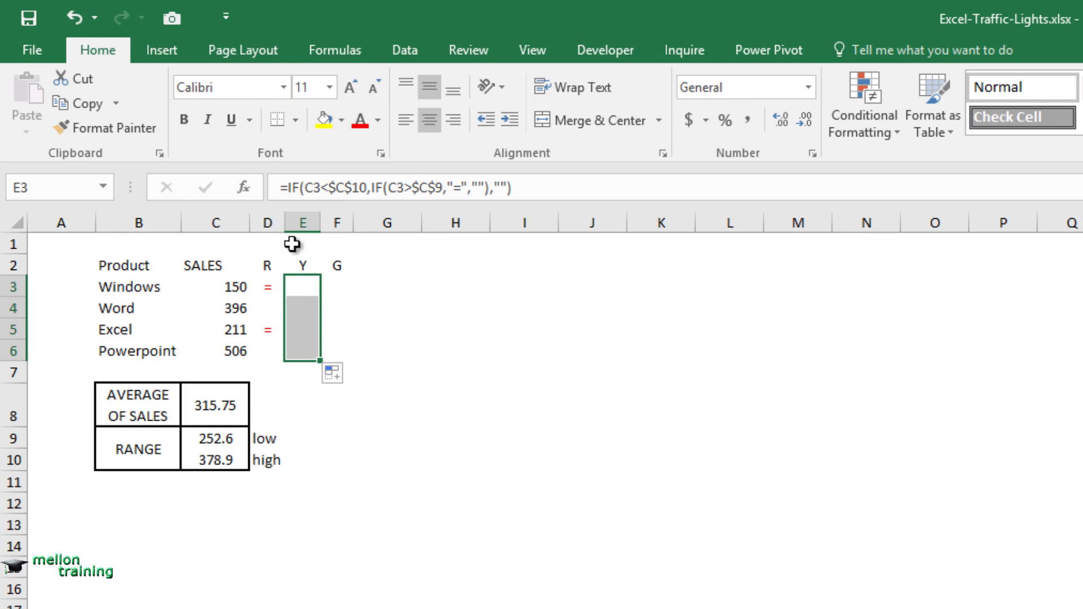
left_click(343, 287)
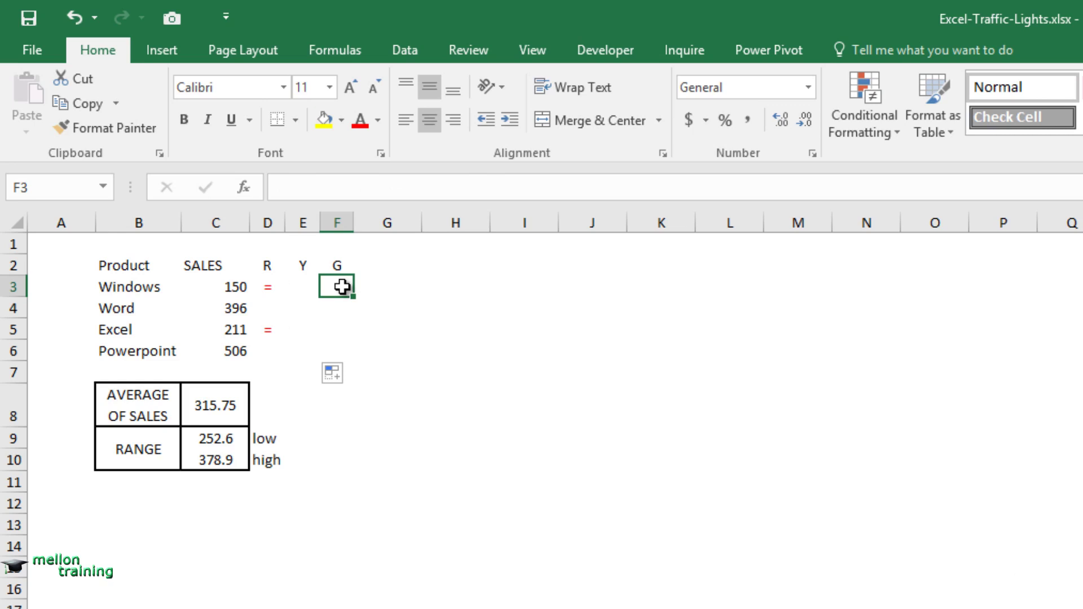
Enter =IF(C3>=$C$10,"=","") in F3 and fill it down to F6, marking Word and Powerpoint
type("=IF")
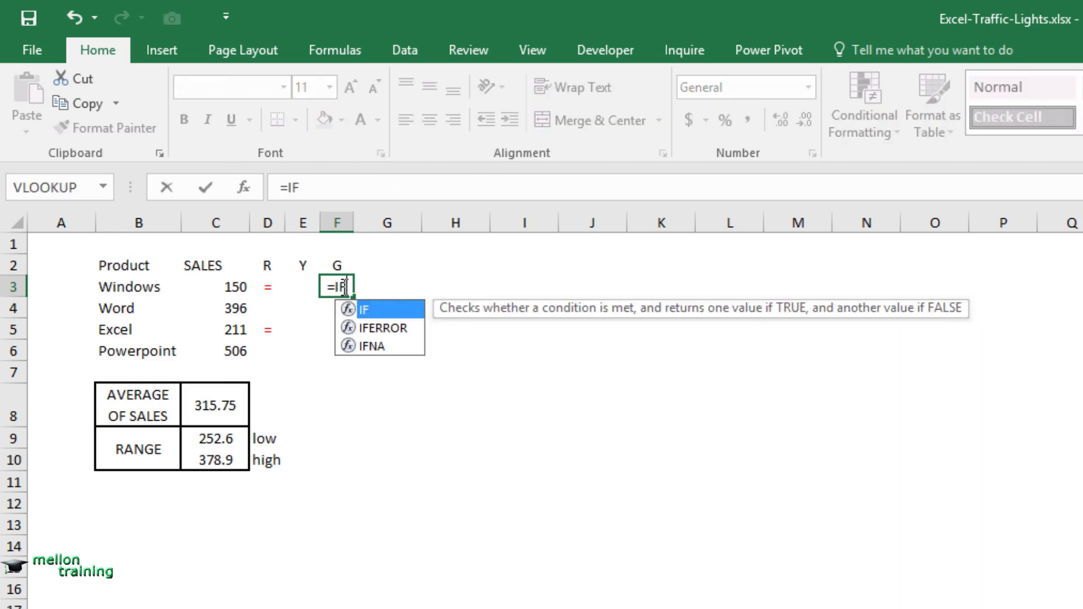
type("(")
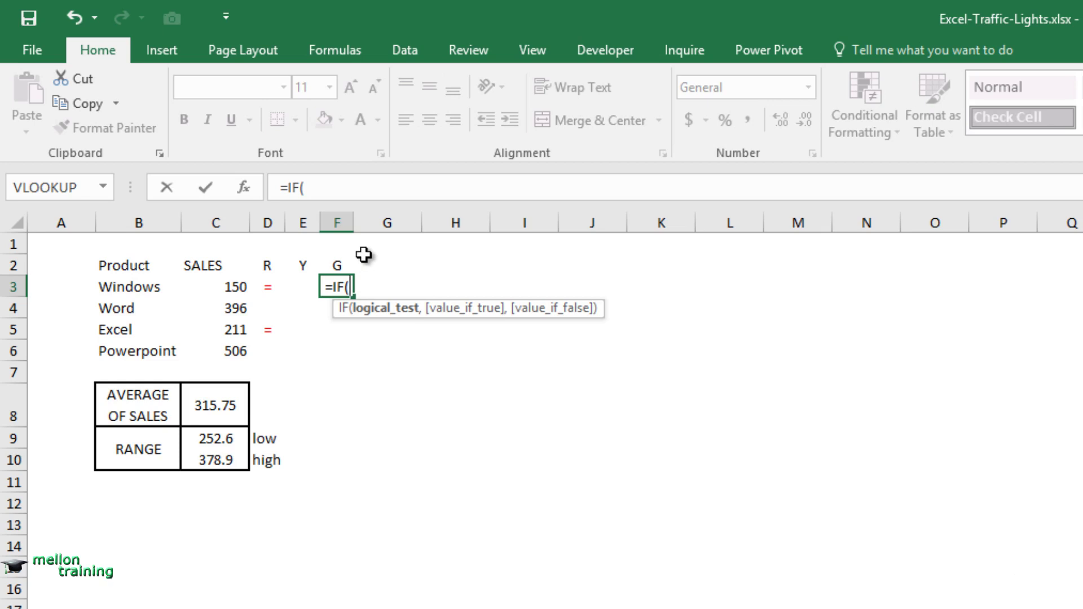
key("Left")
key("Left")
key("Left")
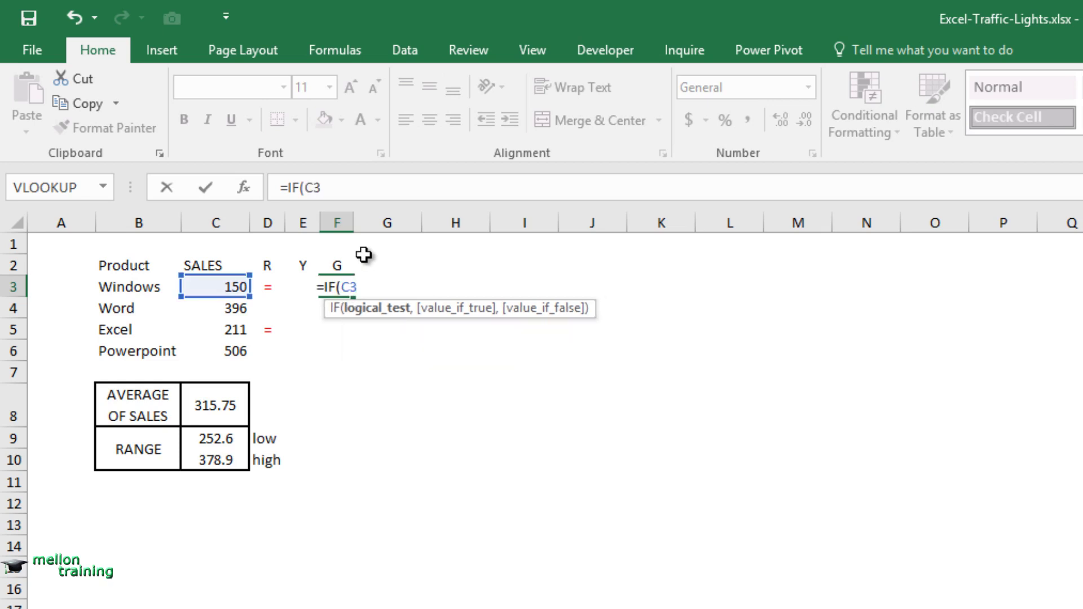
type(">=")
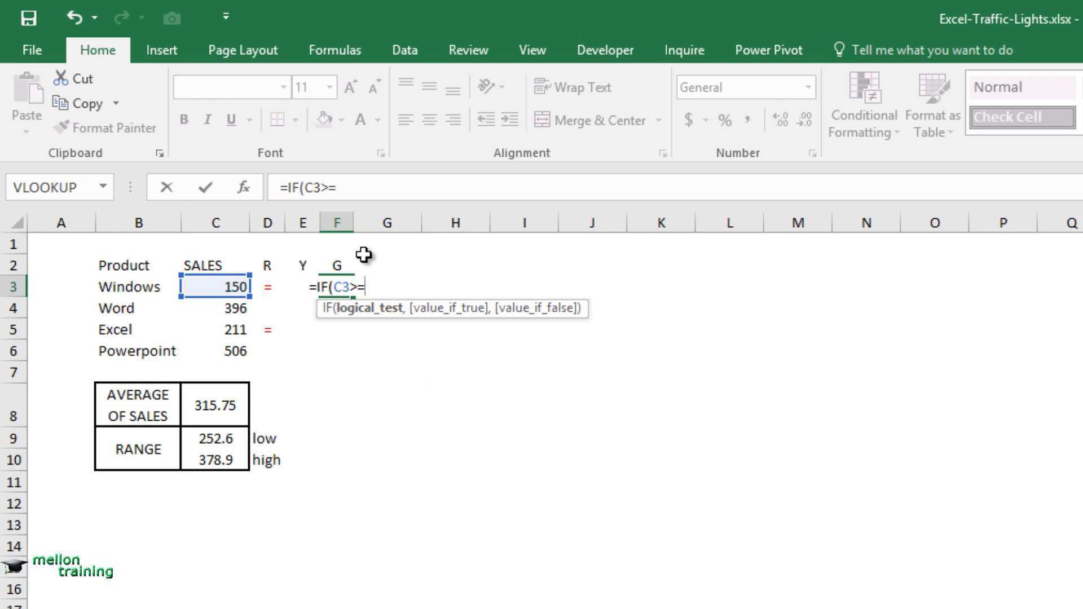
type("C")
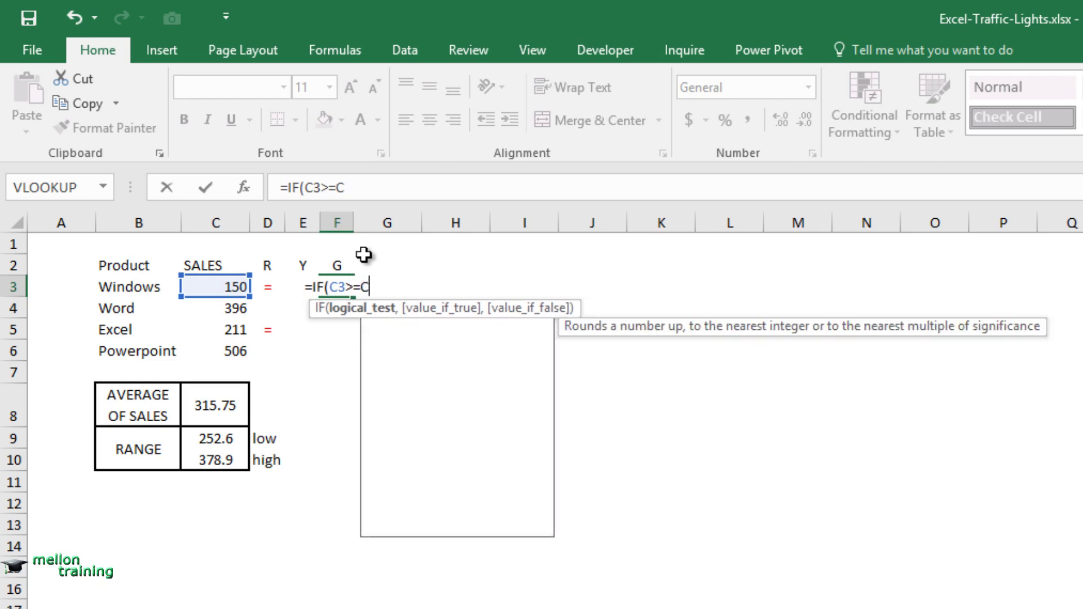
type("10")
key("F4")
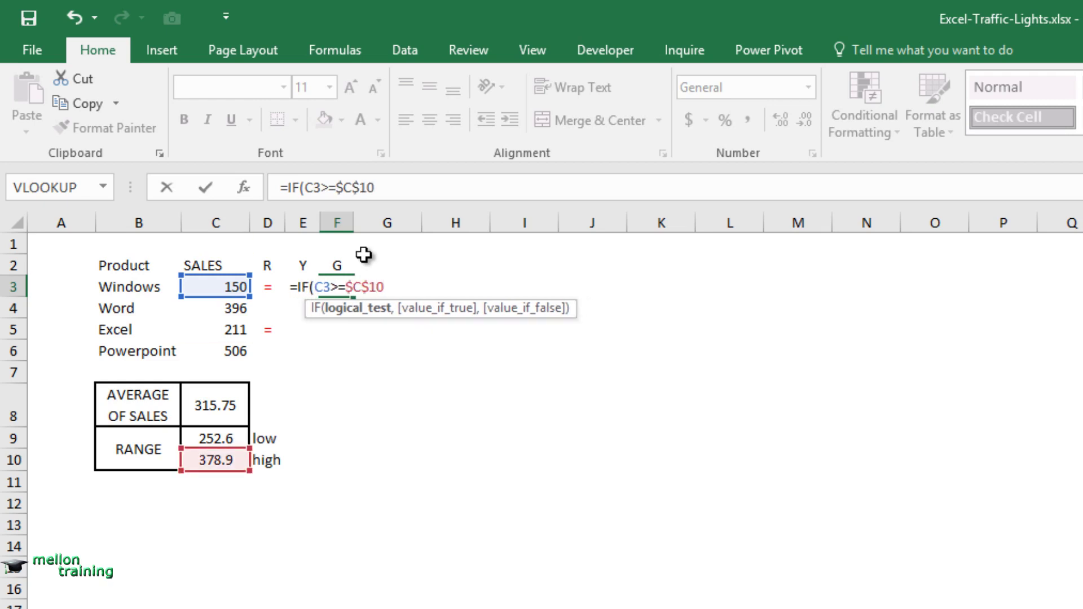
type(",")
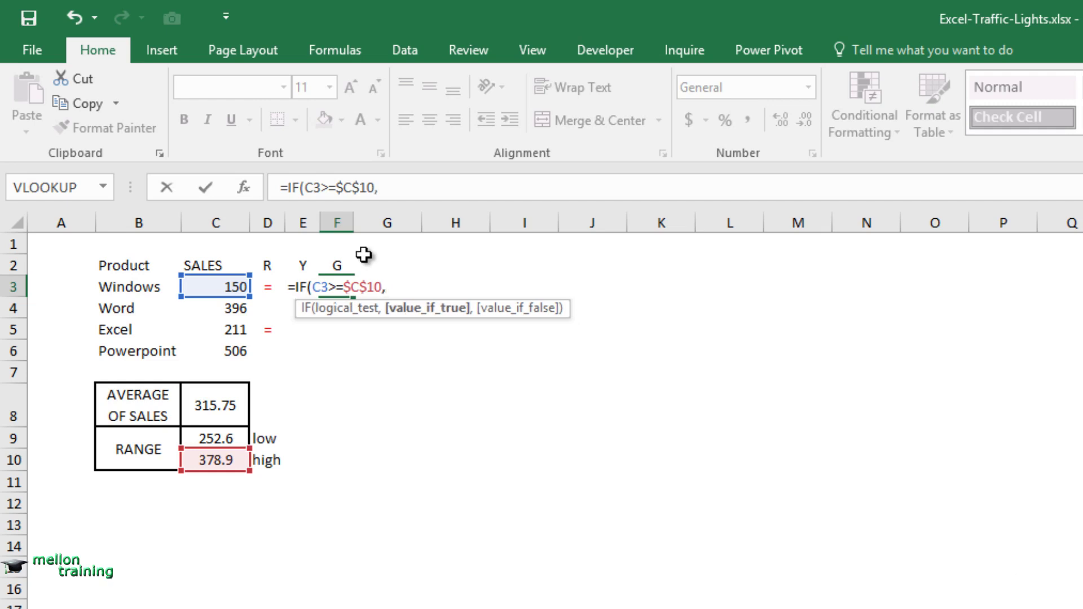
type("\"")
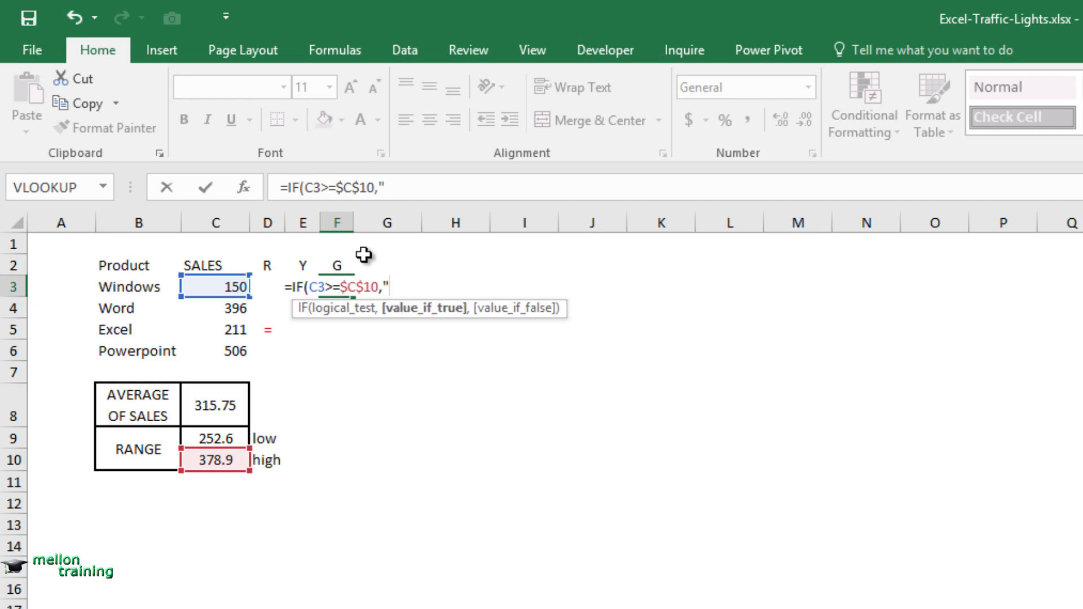
type("=")
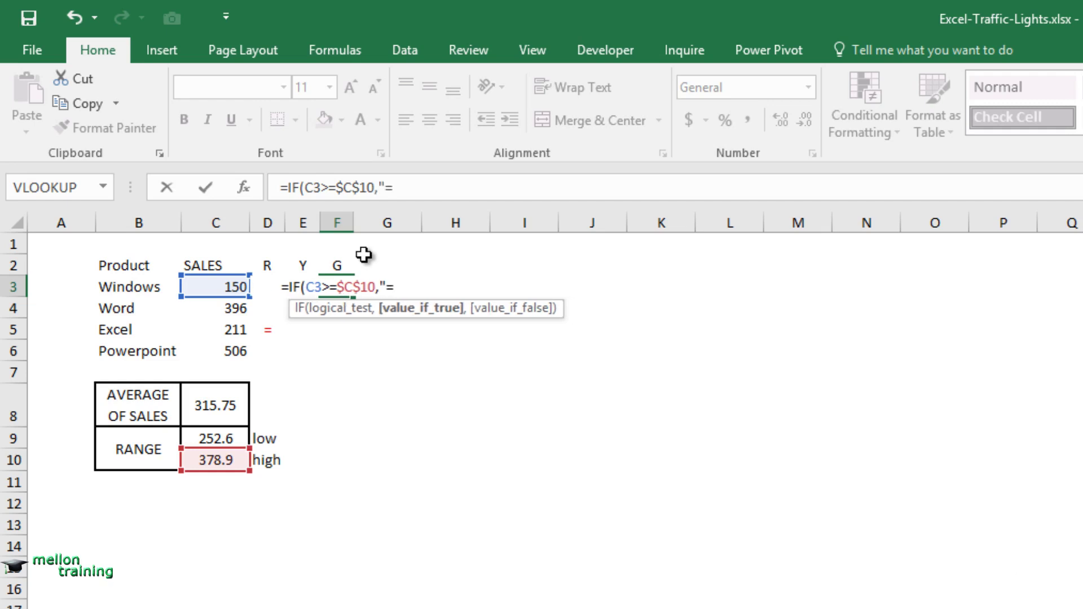
type("\"")
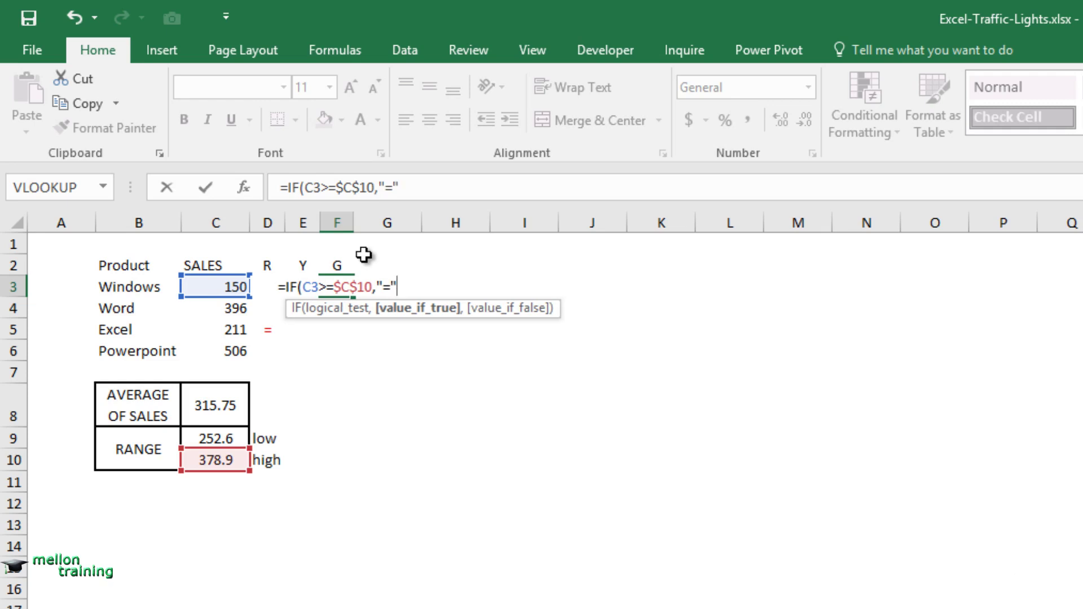
type(",\"\"")
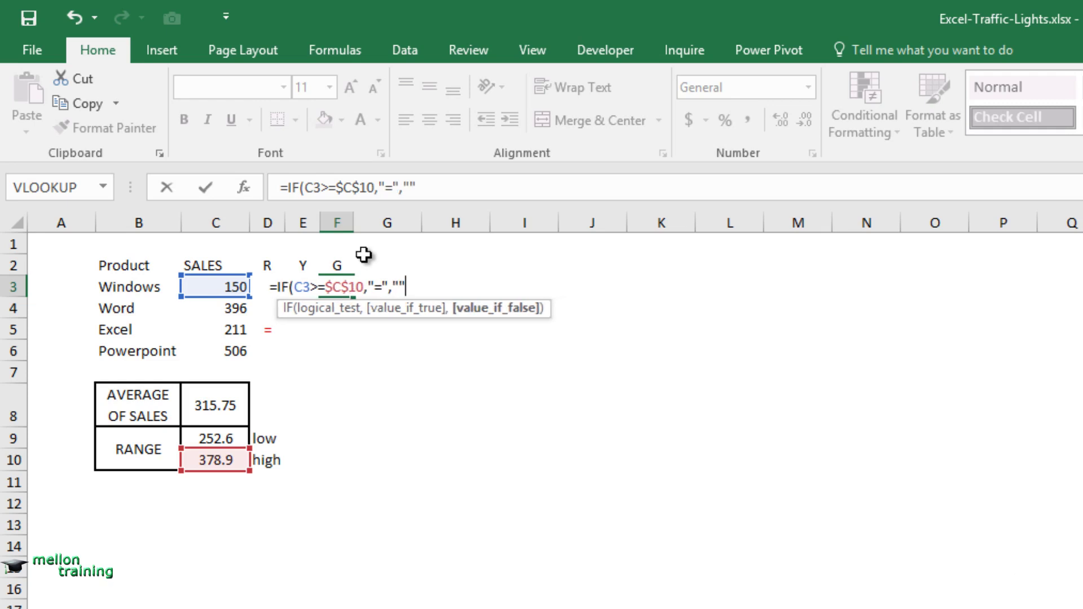
type(")")
key("Return")
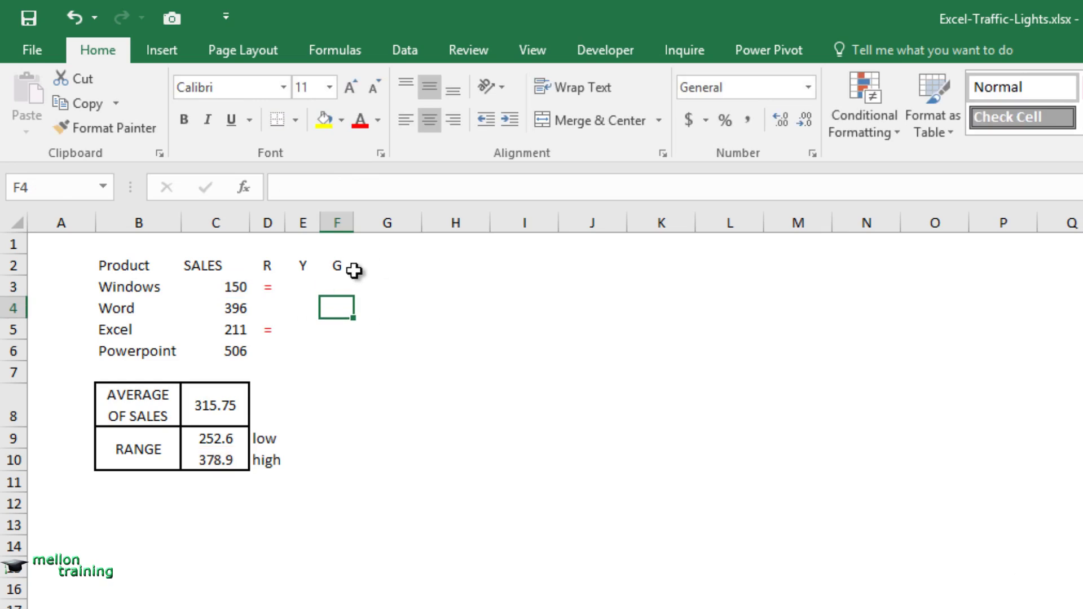
left_click(345, 288)
left_click_drag(353, 297, 358, 358)
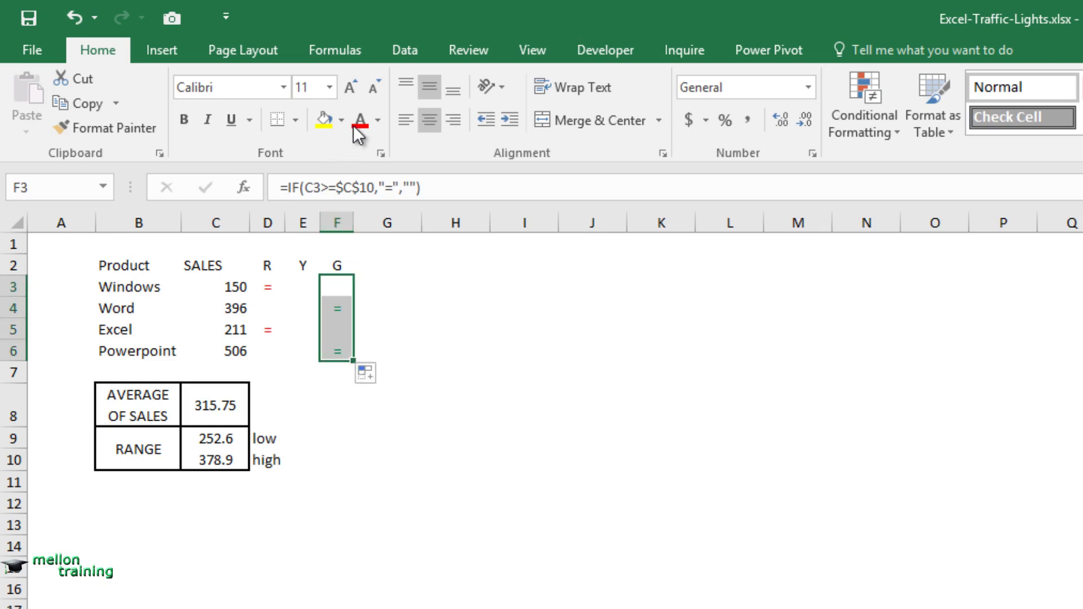
Colour the G marks in F3:F6 green
left_click(377, 120)
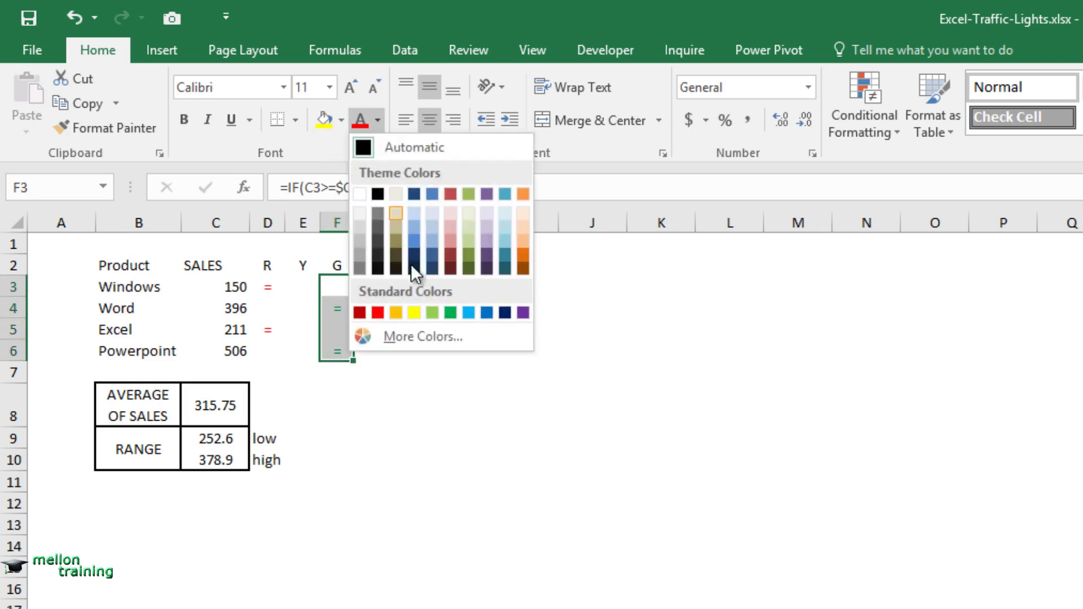
left_click(450, 312)
left_click(372, 510)
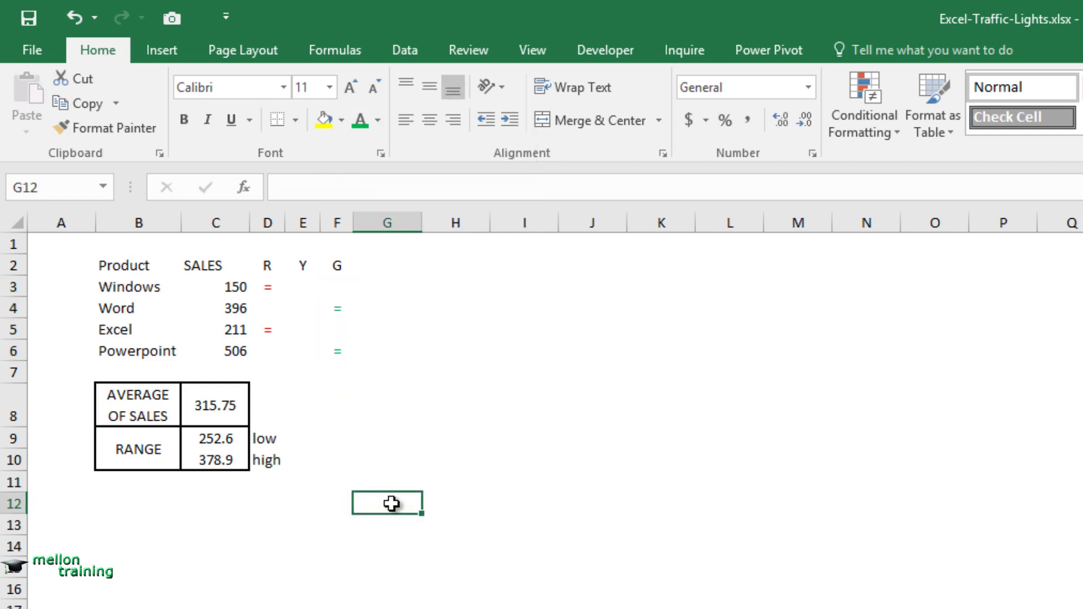
Set D3:F6 in the Webdings font so the marks become red and green dots
left_click_drag(274, 287, 341, 356)
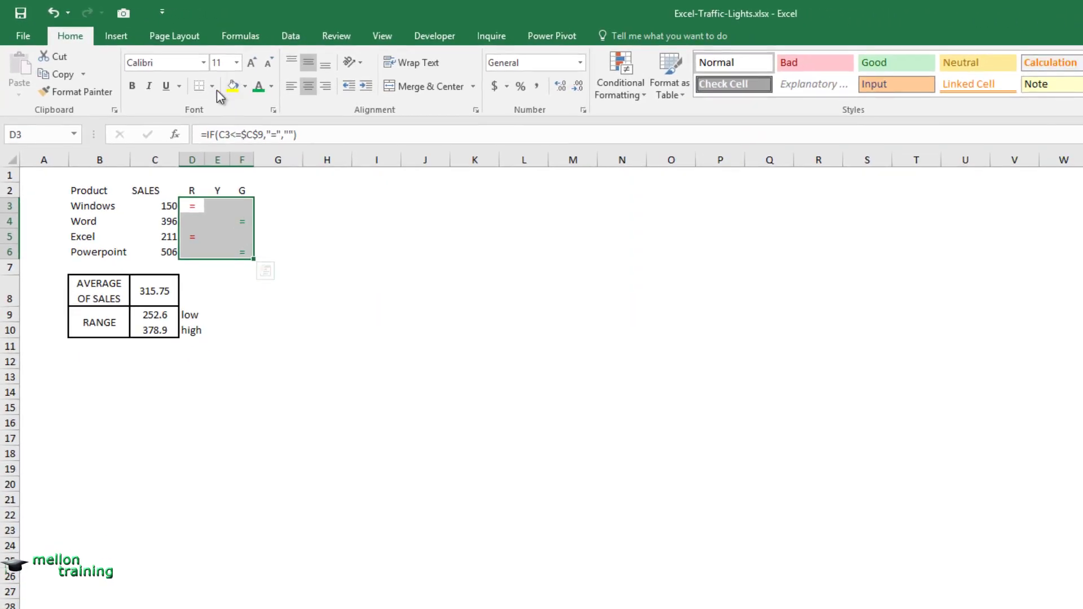
left_click(203, 63)
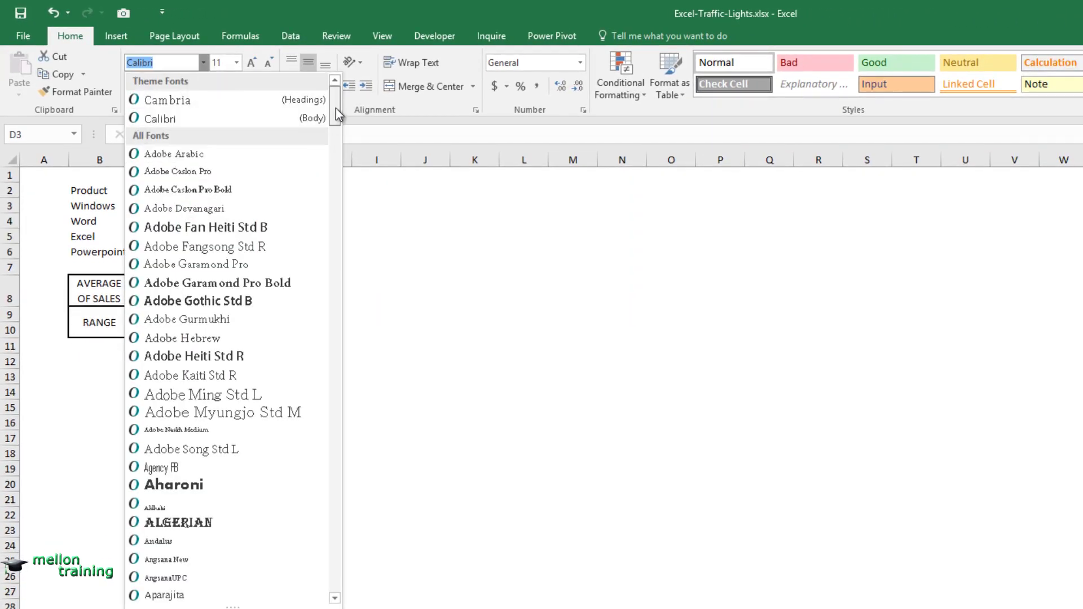
left_click_drag(335, 108, 350, 587)
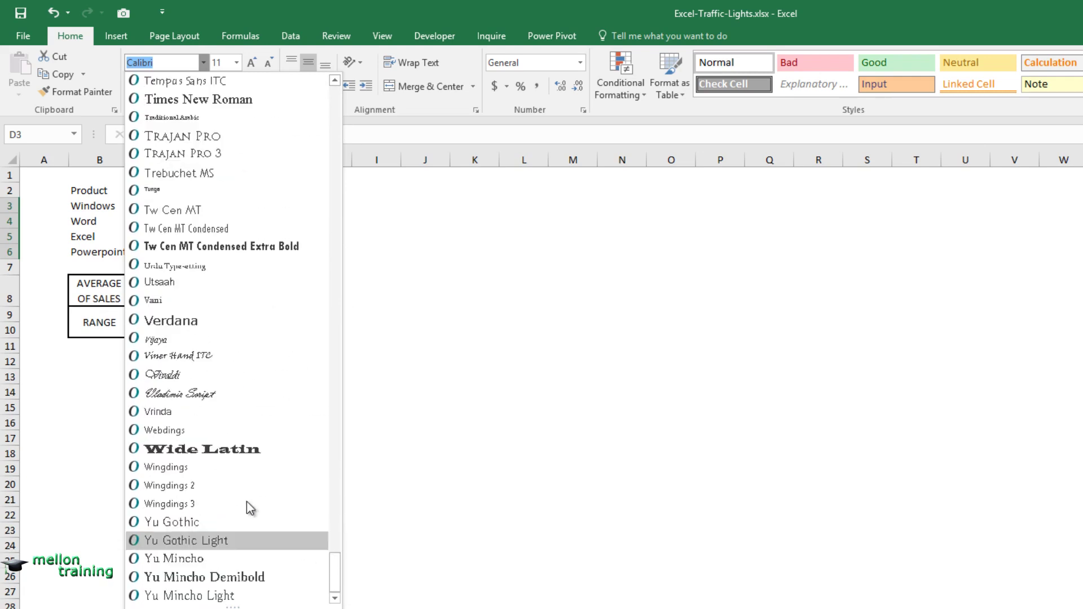
left_click(174, 431)
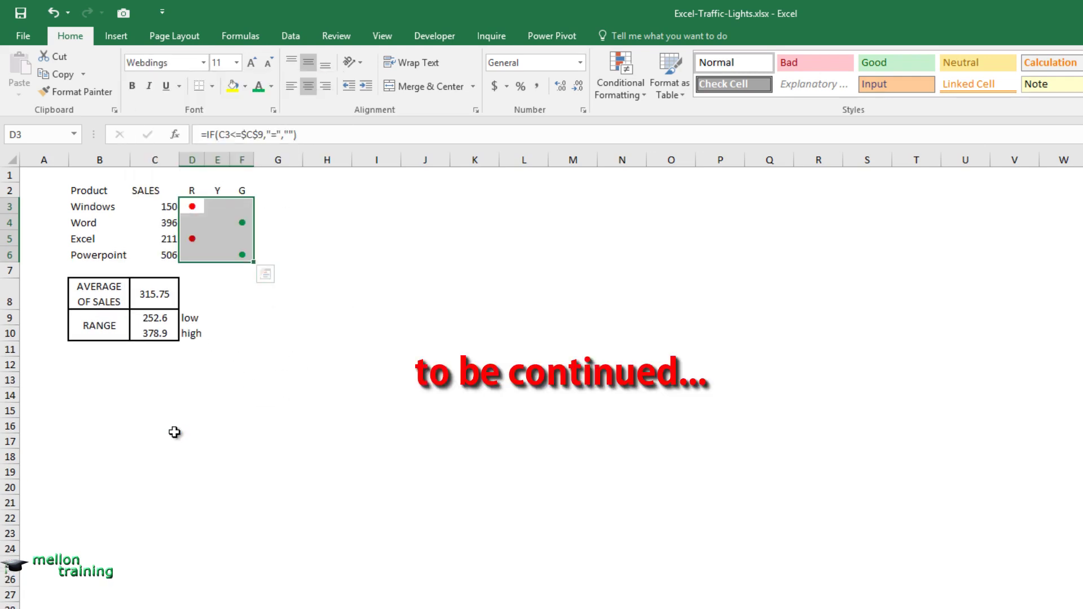
left_click(175, 432)
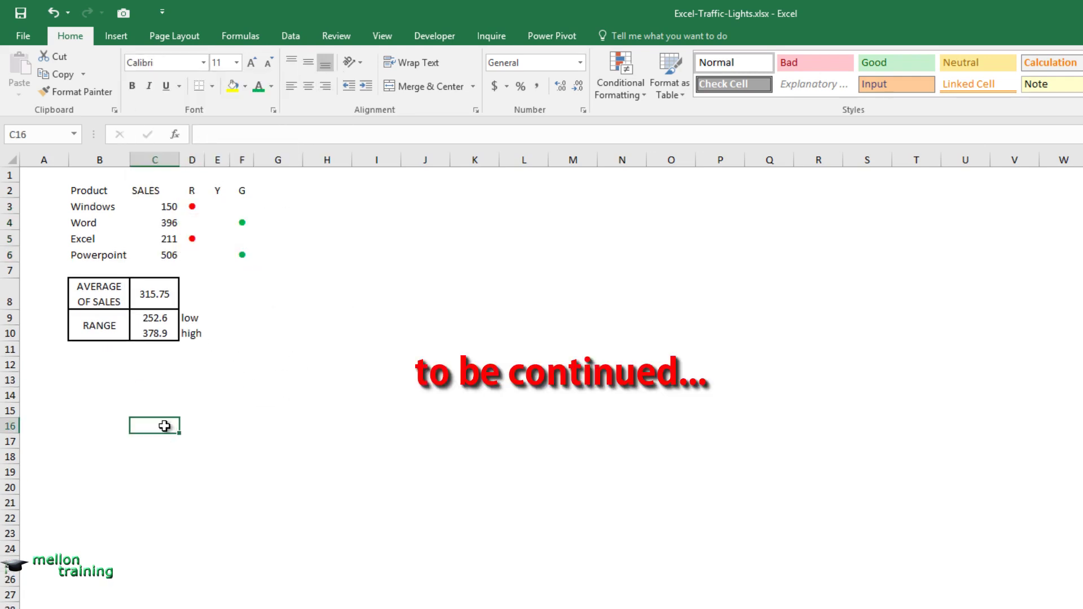